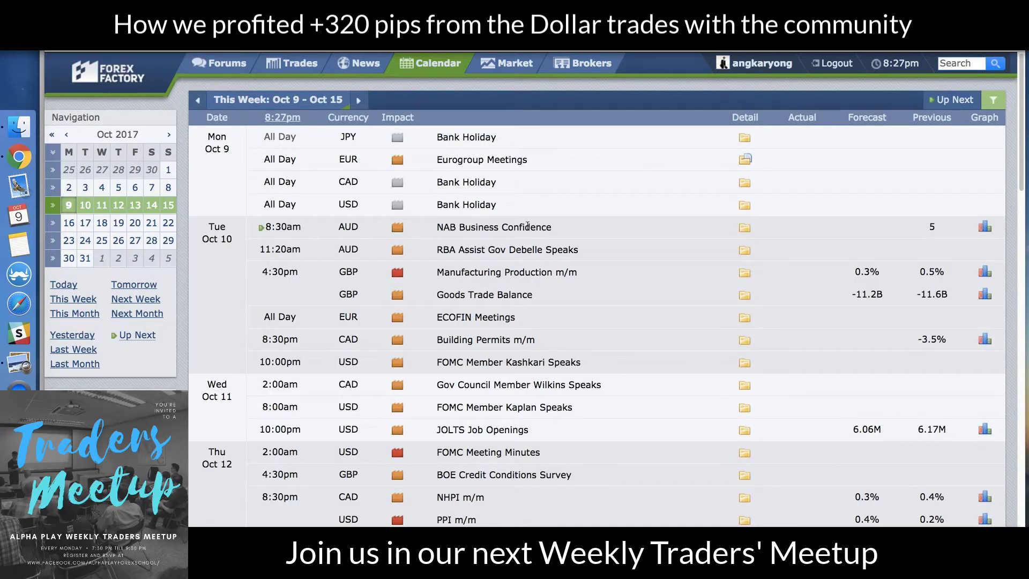
Review the Oct 9–15 economic calendar and highlight Tuesday's GBP Manufacturing Production m/m event.
scroll(557, 244, down, 1)
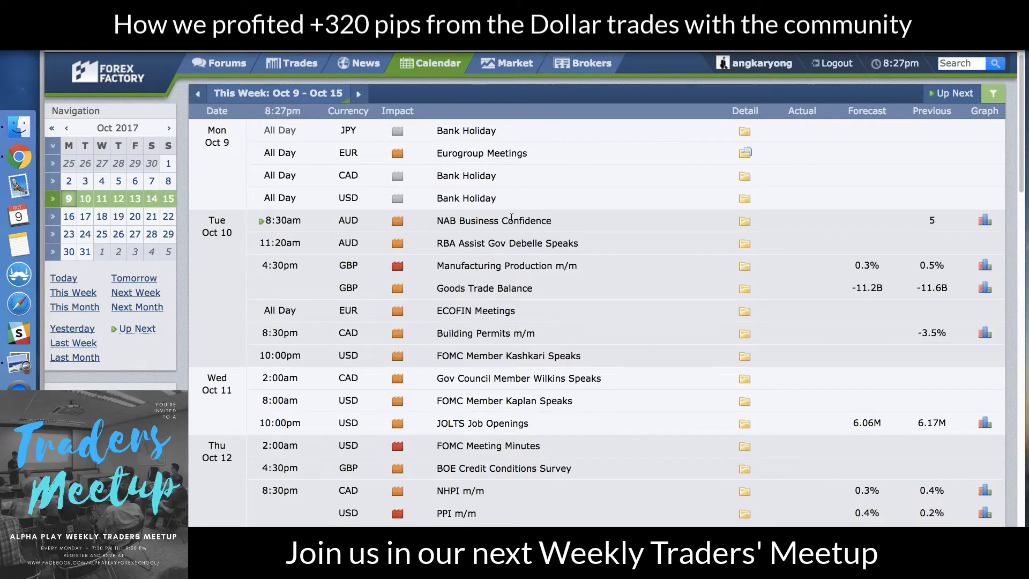
scroll(508, 225, down, 5)
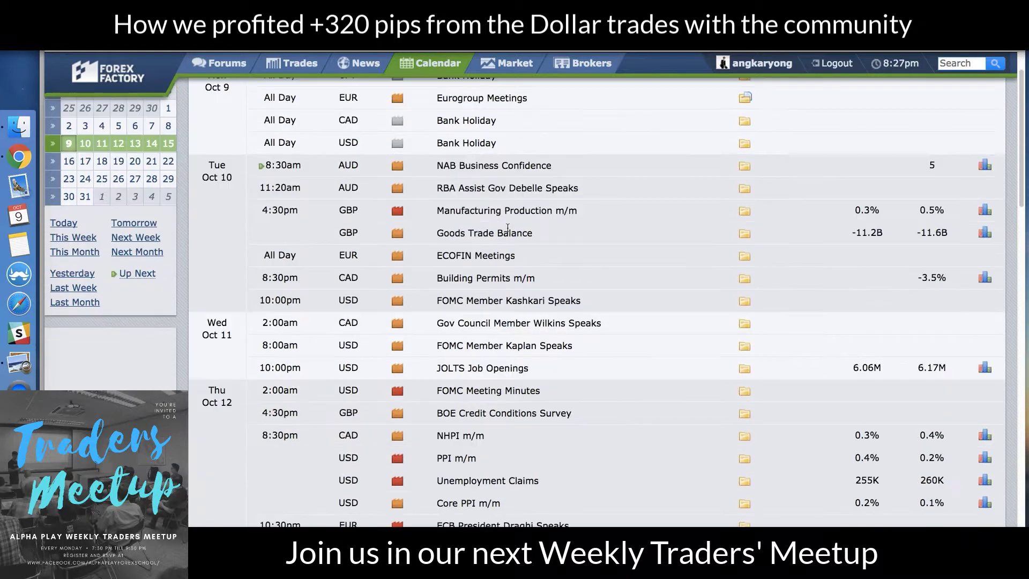
scroll(506, 226, up, 5)
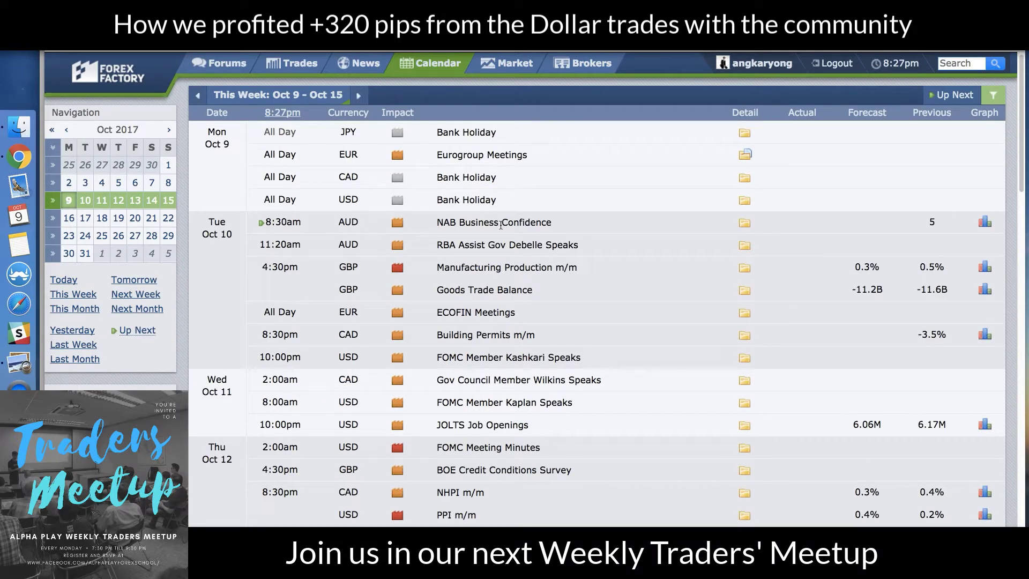
scroll(501, 224, down, 2)
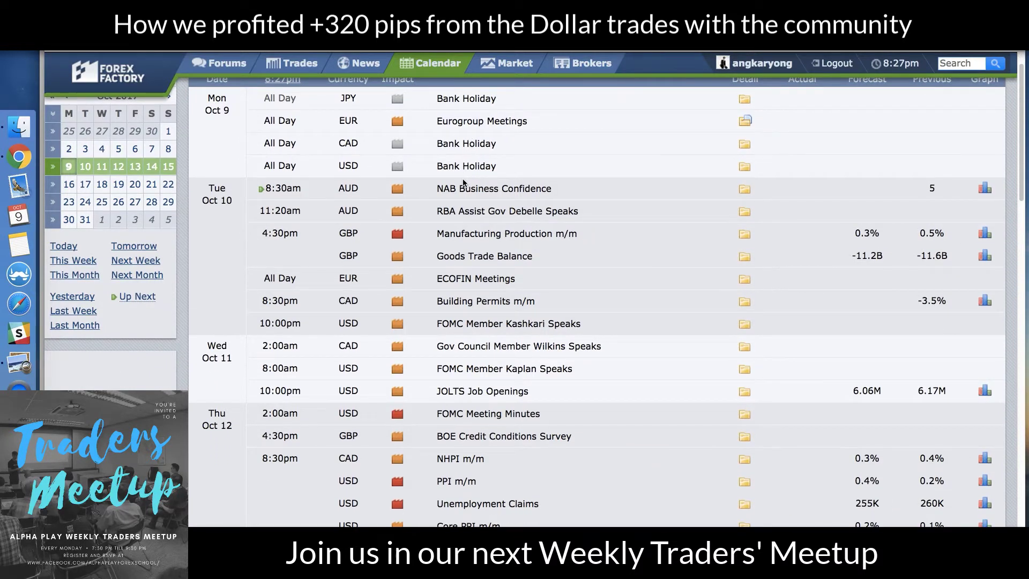
scroll(463, 182, down, 5)
scroll(464, 183, up, 2)
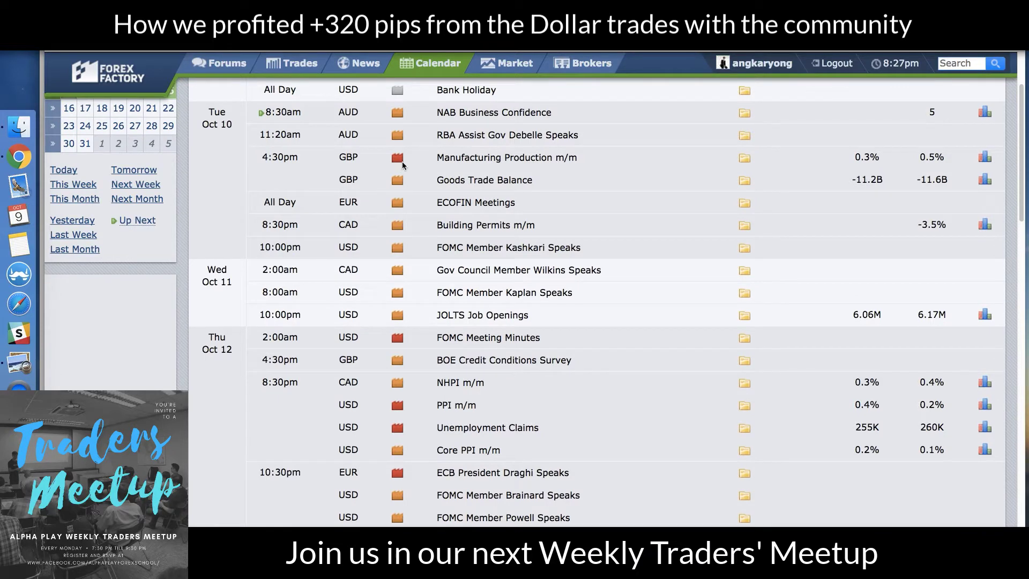
drag(434, 160, 564, 157)
click(564, 158)
Look through the midweek events and highlight Thursday's USD FOMC Meeting Minutes entry.
scroll(461, 284, down, 3)
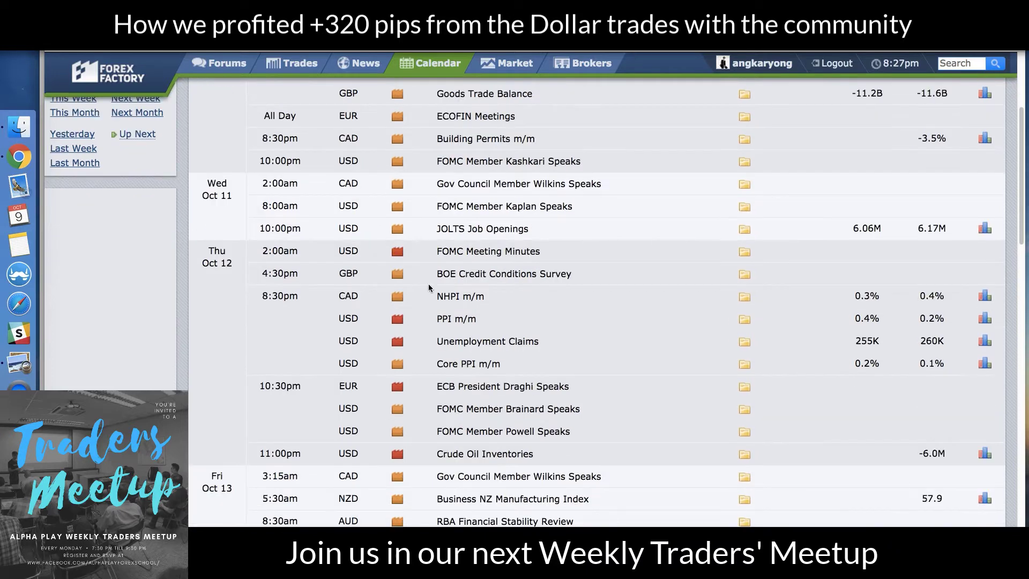
scroll(544, 261, down, 1)
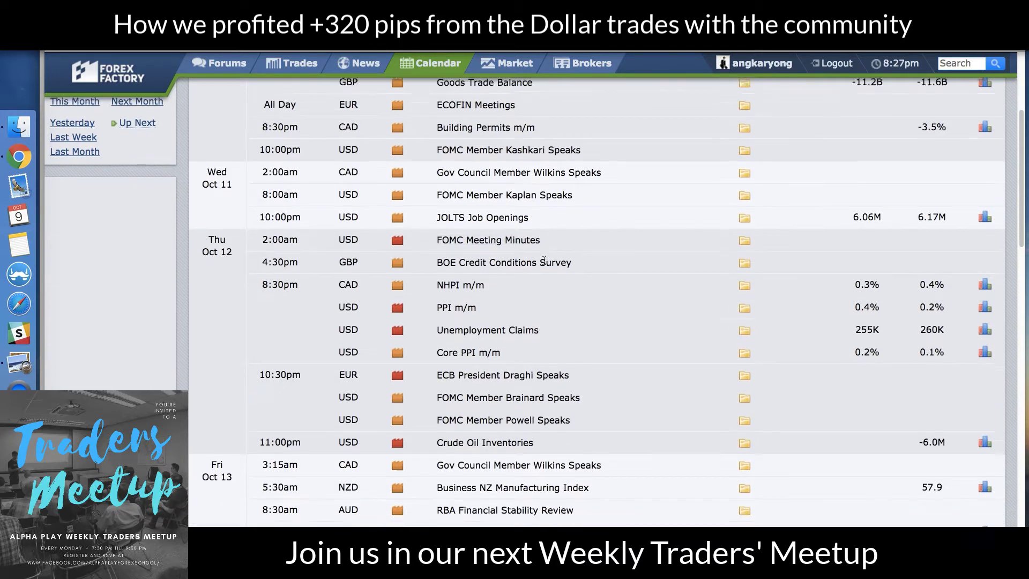
scroll(544, 261, down, 1)
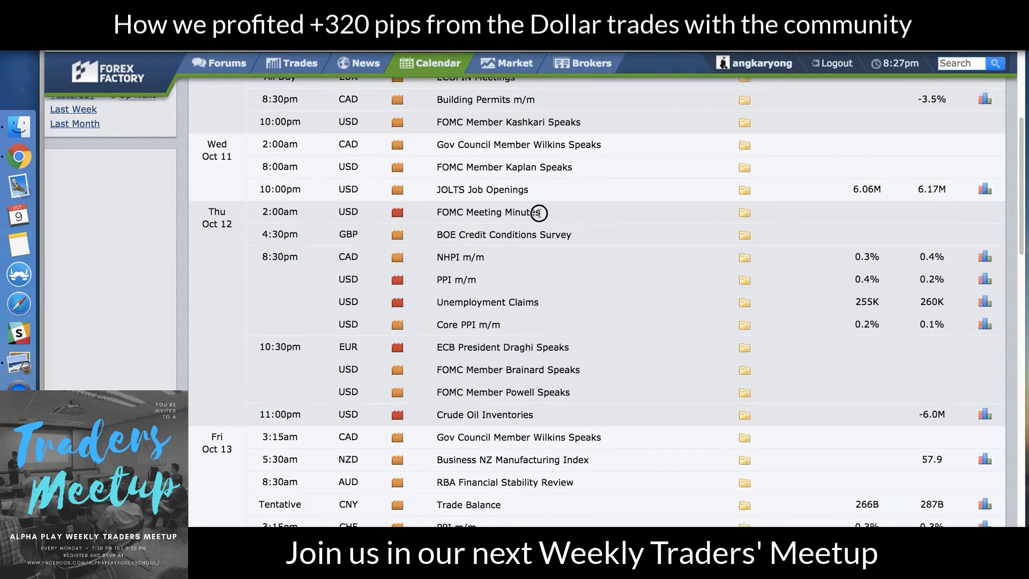
drag(539, 213, 444, 213)
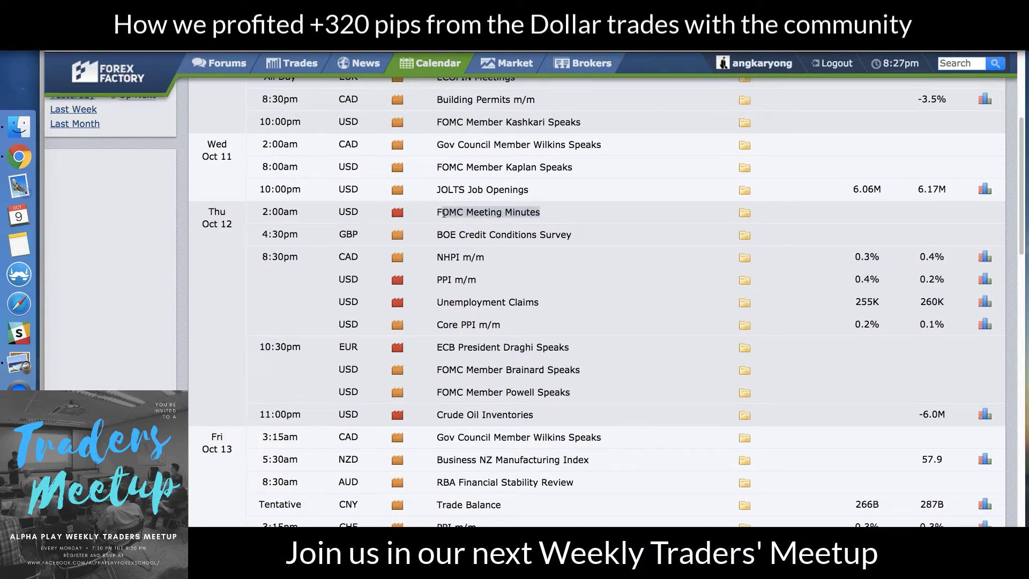
scroll(443, 198, down, 2)
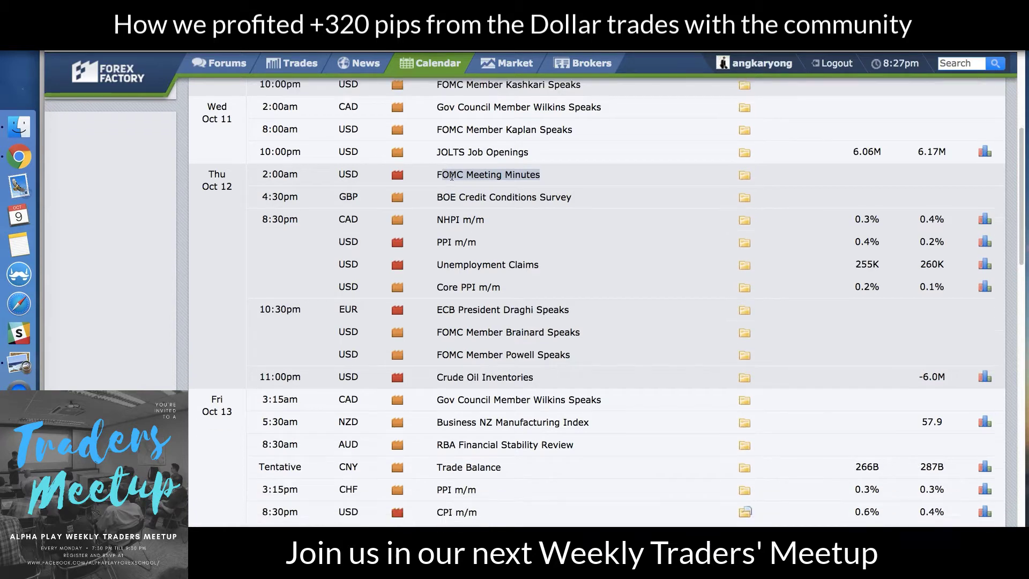
click(439, 176)
Highlight Thursday's ECB President Draghi Speaks event, read the description in its details, and close the details.
scroll(505, 220, down, 1)
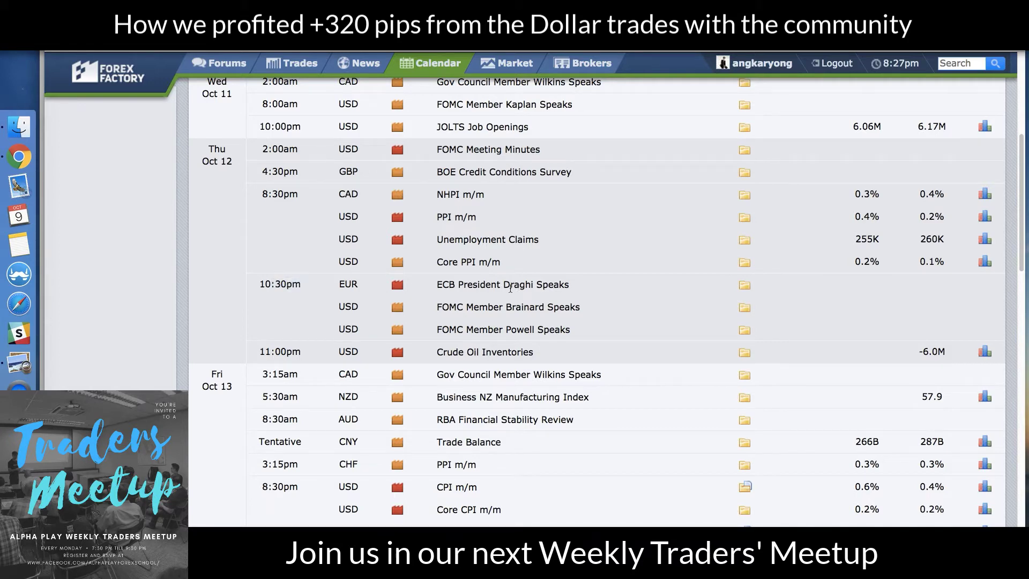
triple_click(487, 289)
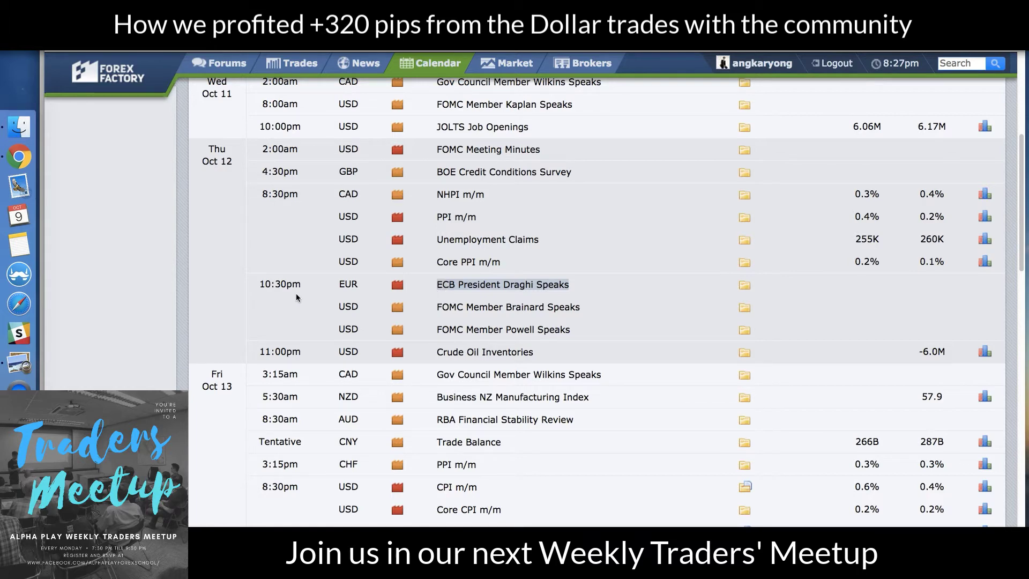
click(749, 288)
scroll(617, 306, up, 10)
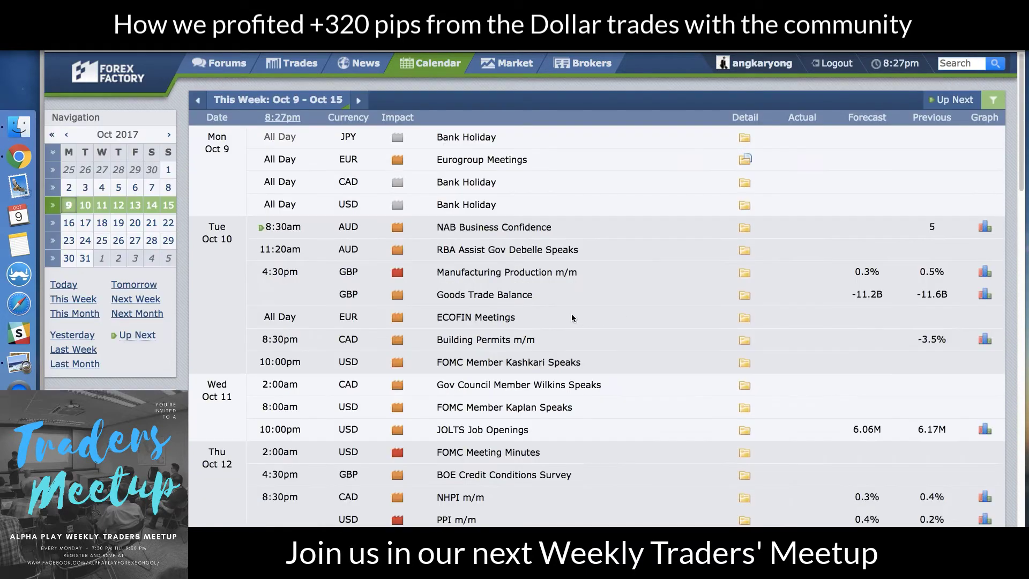
scroll(576, 314, down, 10)
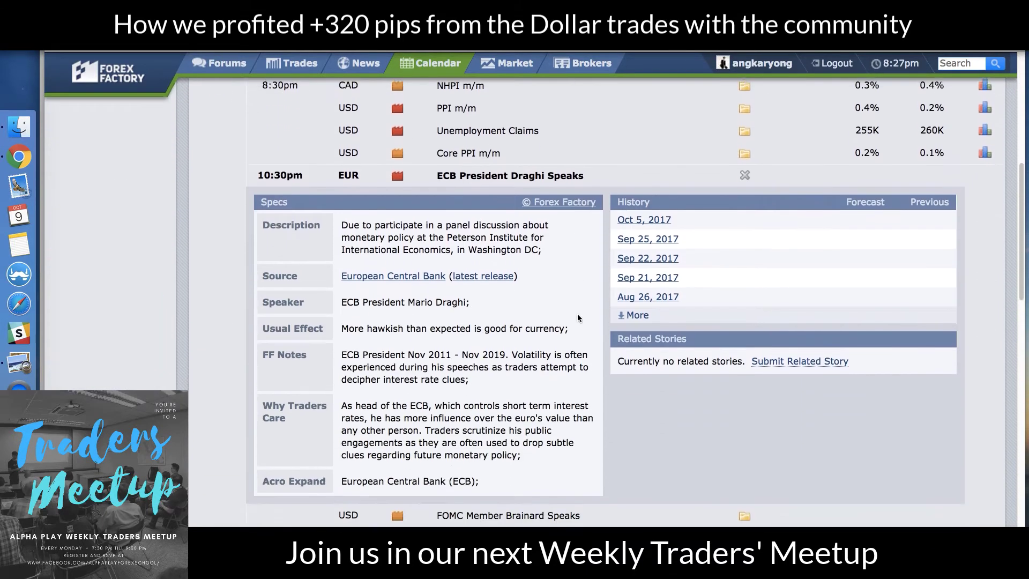
drag(452, 228, 535, 251)
click(547, 251)
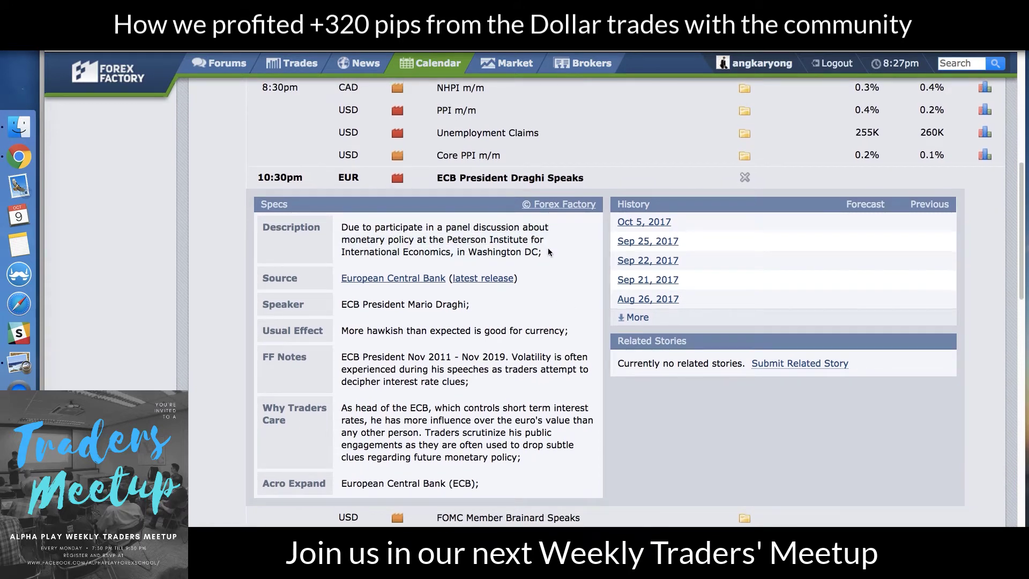
click(745, 177)
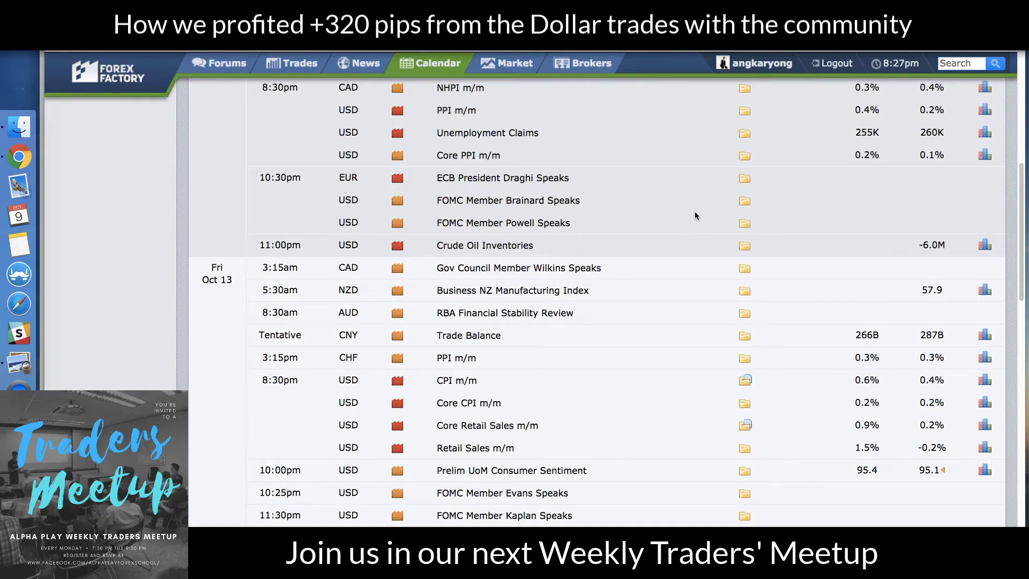
Highlight Friday's 8:30pm USD releases from CPI m/m to Retail Sales m/m, and look back over Thursday's events.
scroll(695, 215, down, 3)
scroll(694, 213, down, 3)
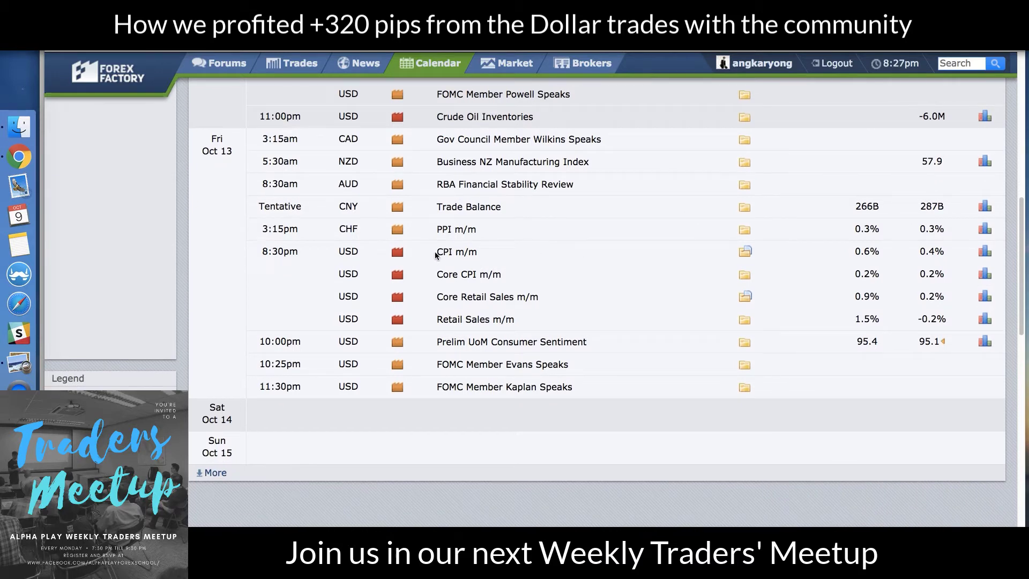
drag(435, 255, 499, 316)
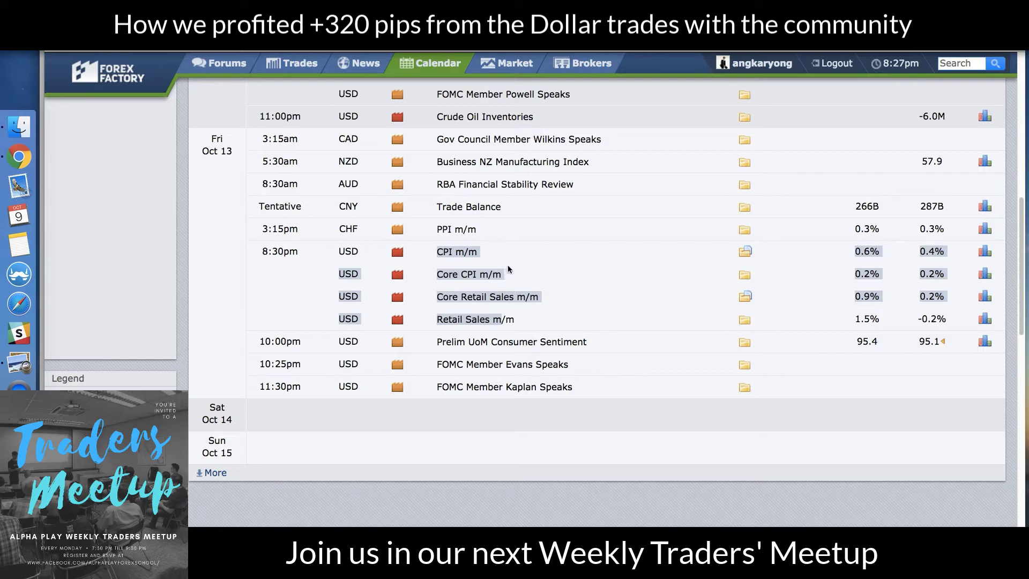
scroll(507, 265, up, 5)
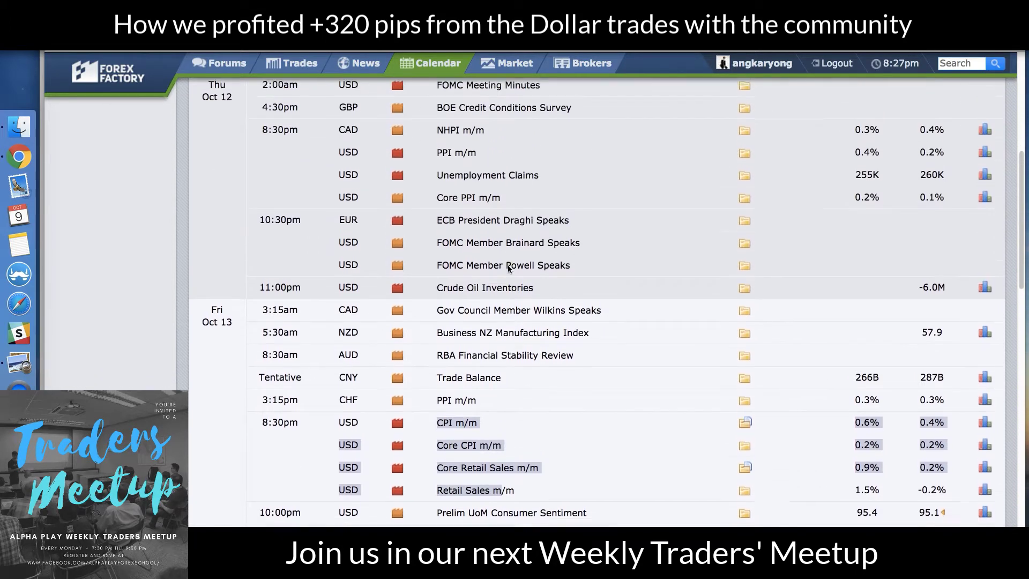
scroll(507, 264, up, 2)
click(458, 157)
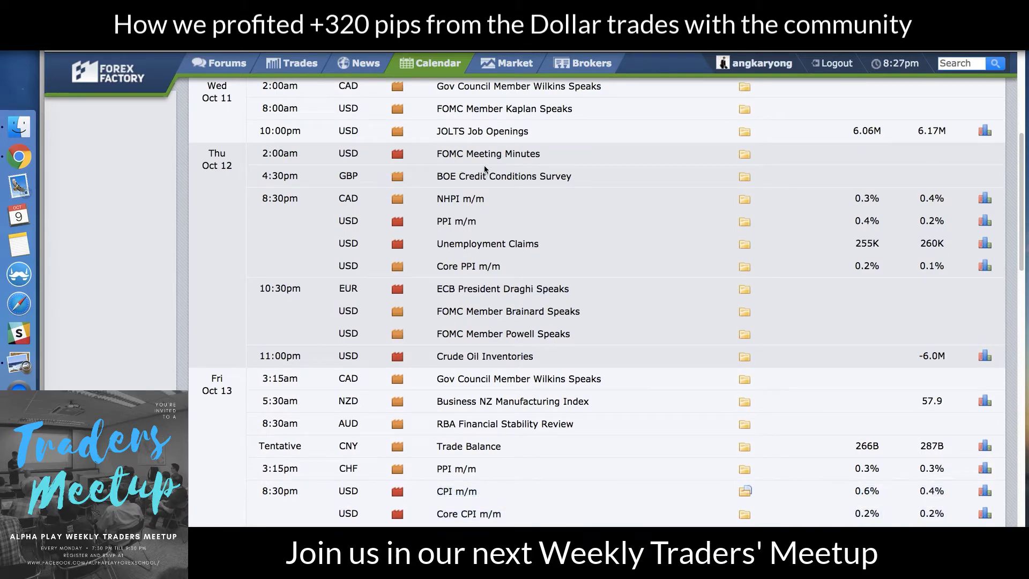
scroll(499, 249, down, 1)
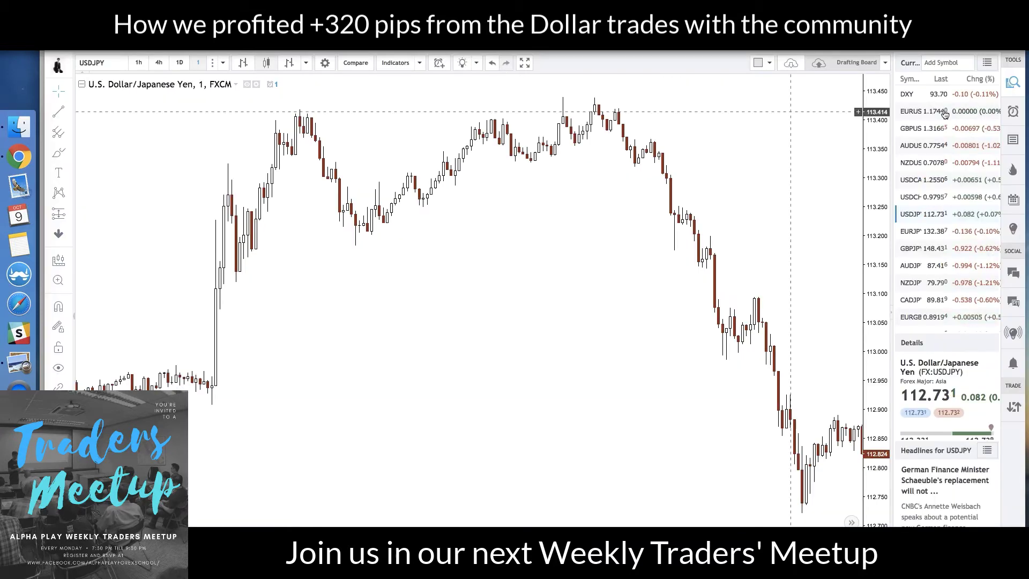
Switch to the TradingView chart, load the US Dollar Currency Index (DXY), and set its interval to daily.
click(945, 95)
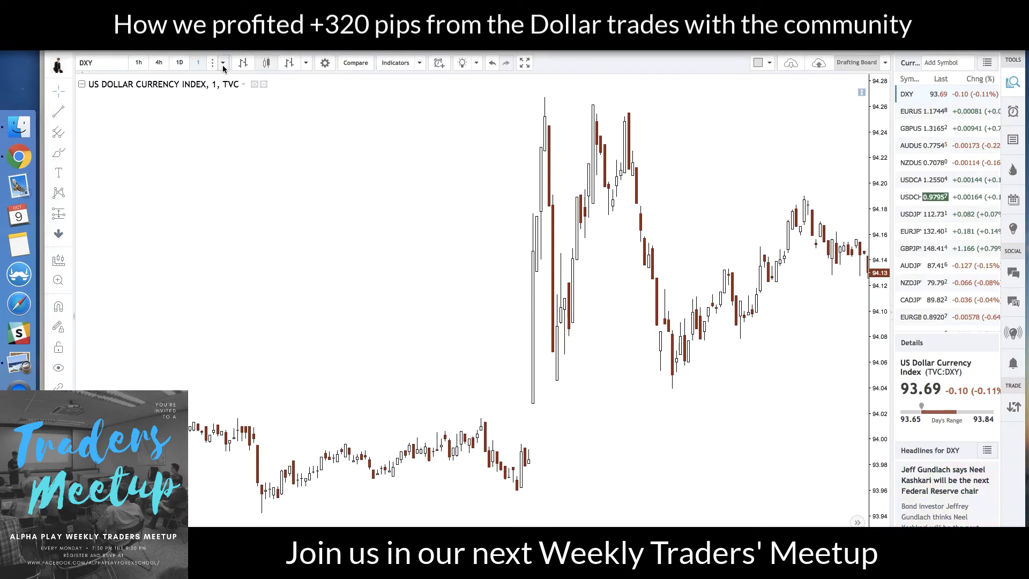
text(1)
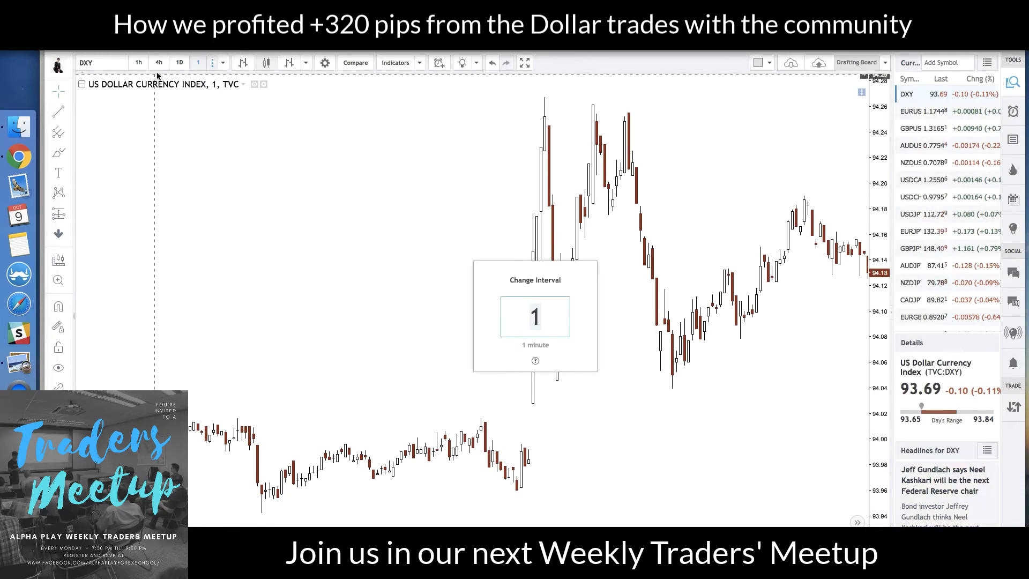
click(179, 62)
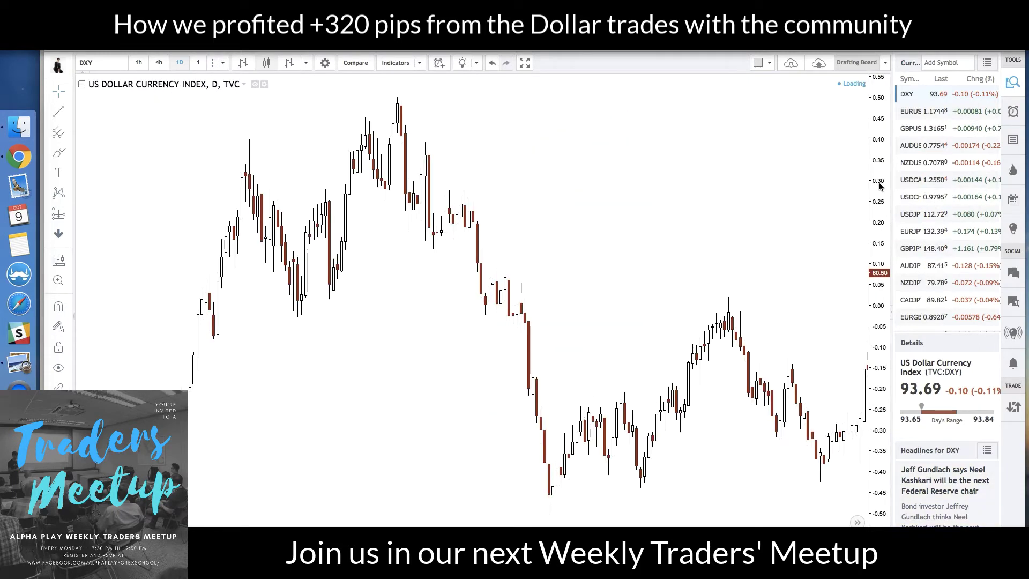
Bring the latest DXY daily candles into view and compress the time and price scales to show the whole decline.
drag(670, 172, 502, 178)
drag(794, 194, 553, 148)
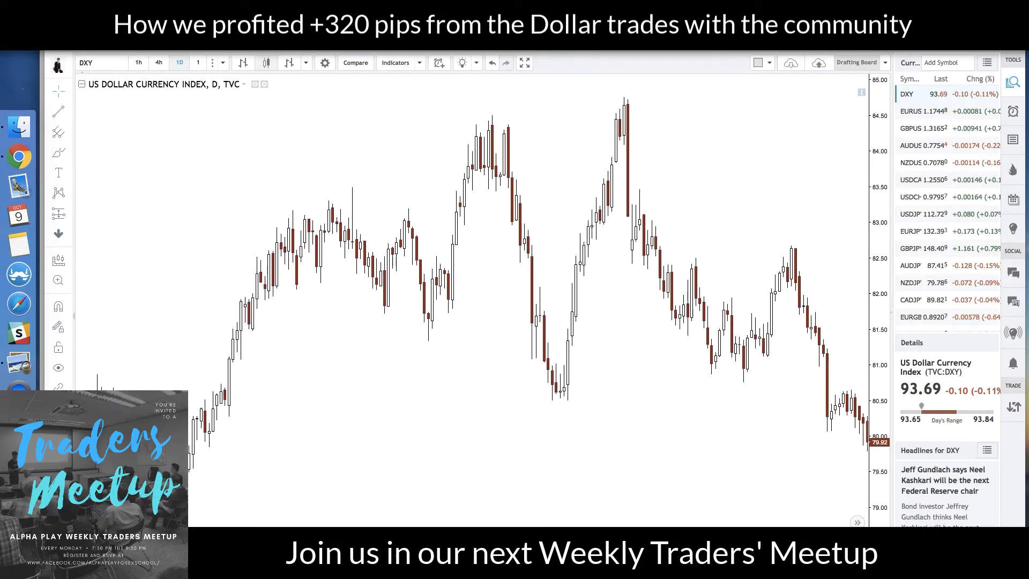
click(519, 522)
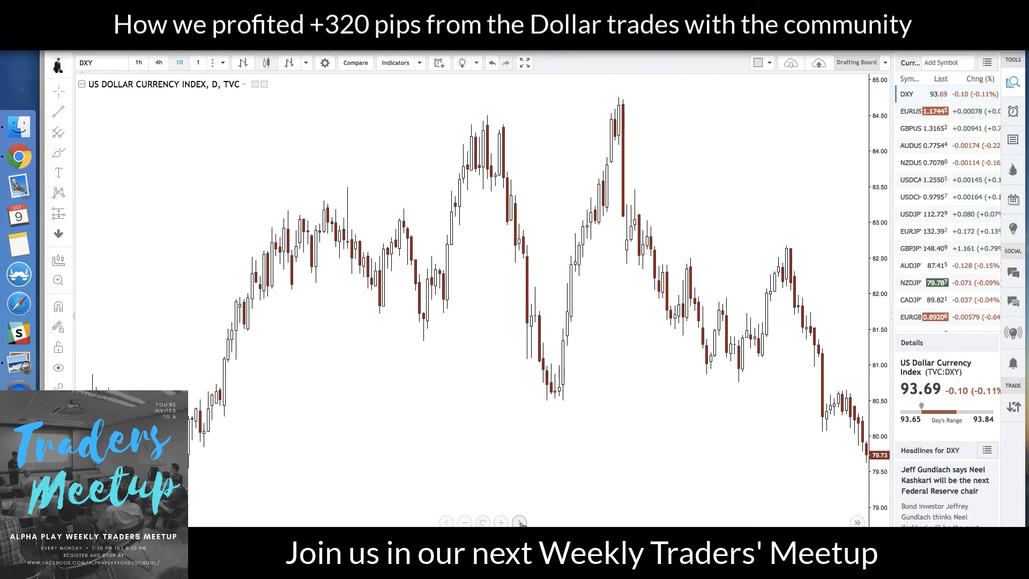
click(519, 522)
click(483, 522)
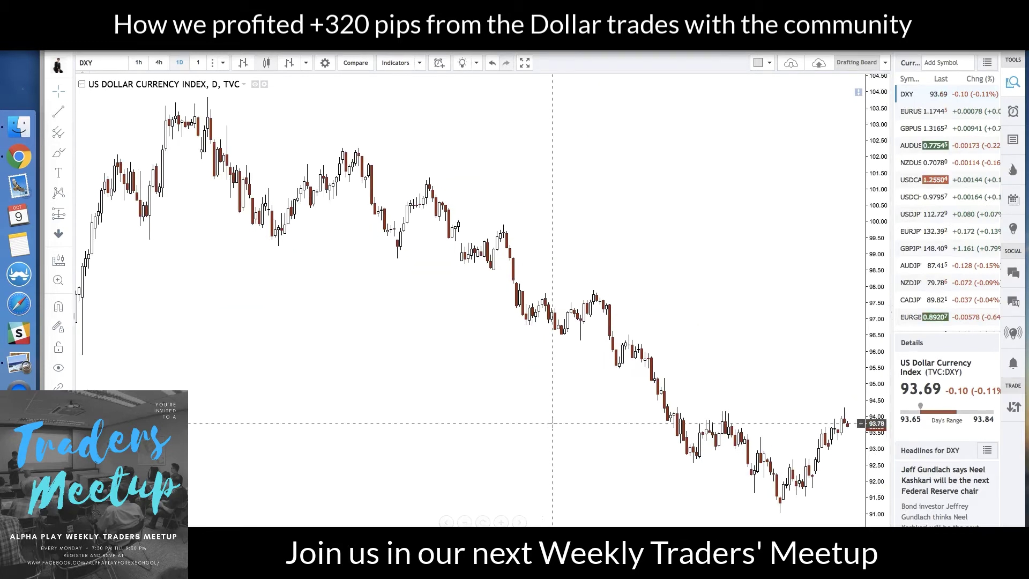
scroll(564, 426, down, 2)
drag(717, 249, 663, 248)
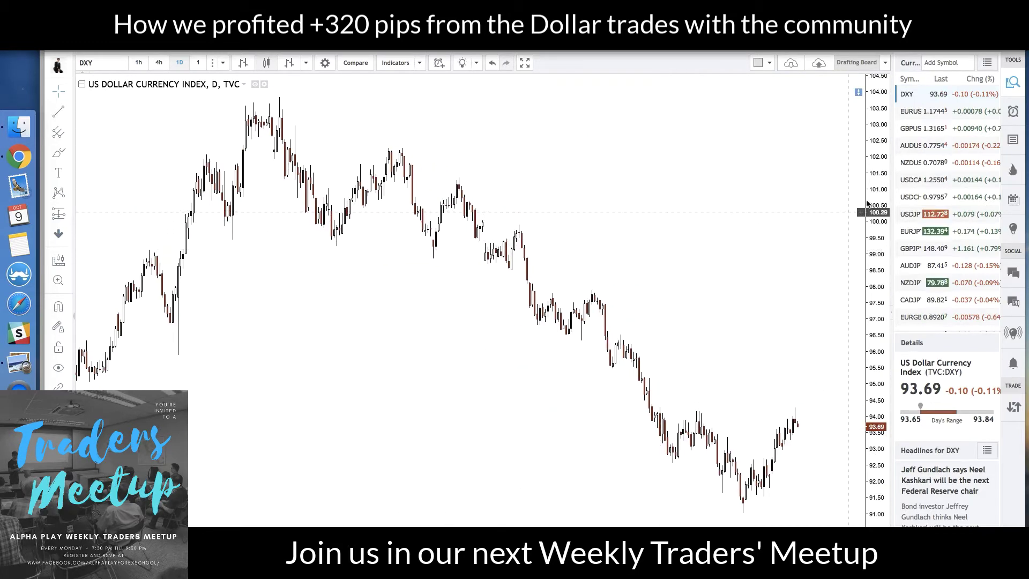
drag(879, 211, 878, 241)
drag(808, 246, 767, 240)
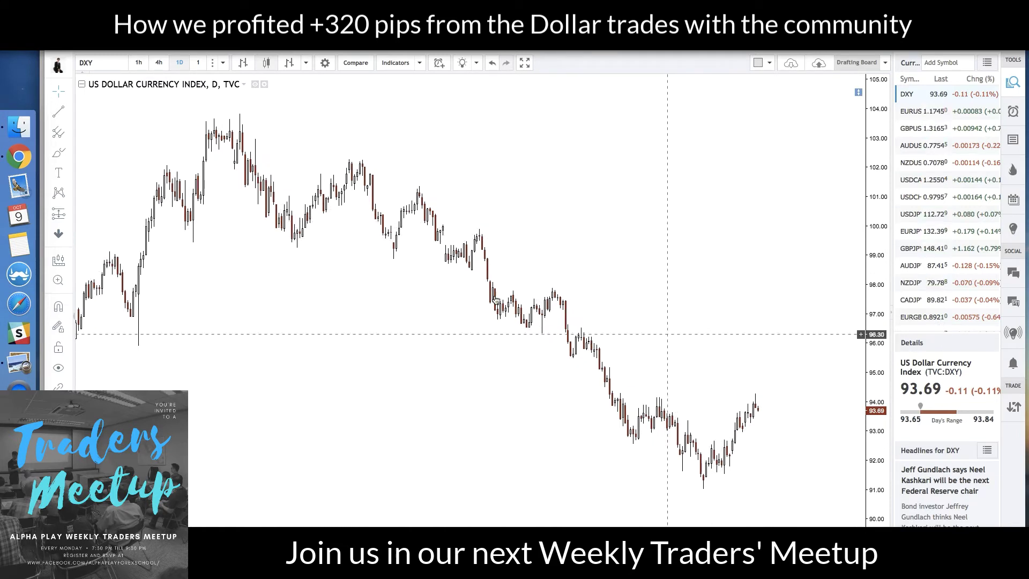
Circle the recent rebound with the Brush, undo it, and brush along the decline from about 102 to 91, circling the rebound again.
click(58, 153)
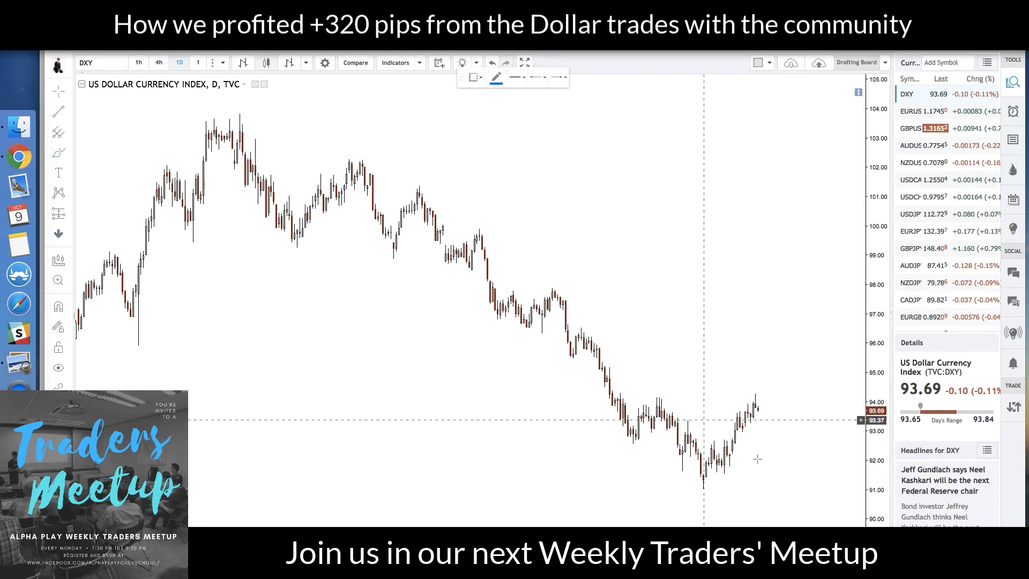
click(782, 397)
mouse_move(782, 397)
mouse_down()
mouse_move(723, 405)
mouse_move(696, 471)
mouse_move(747, 470)
mouse_move(783, 420)
mouse_move(784, 399)
mouse_up()
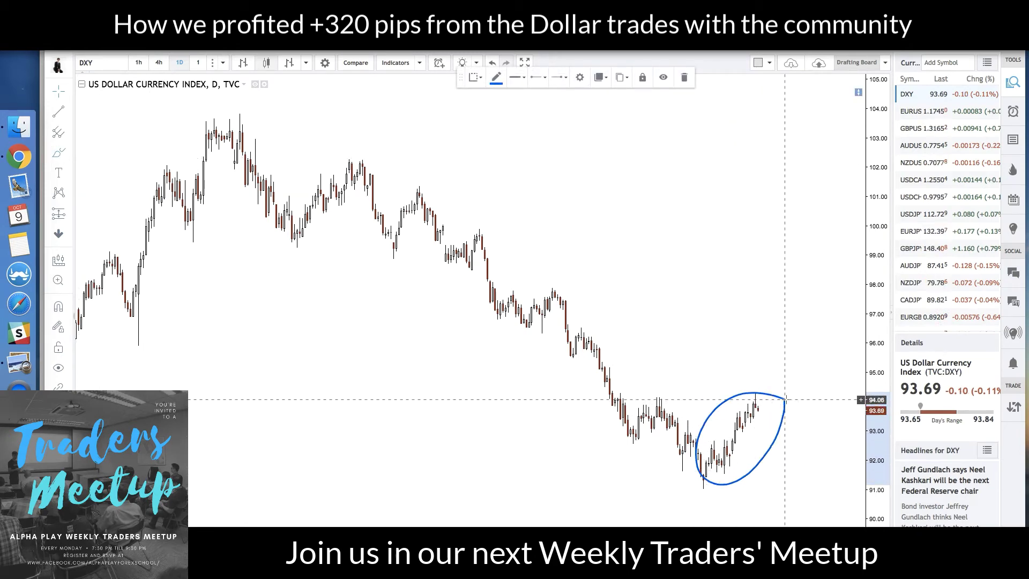
key(super+z)
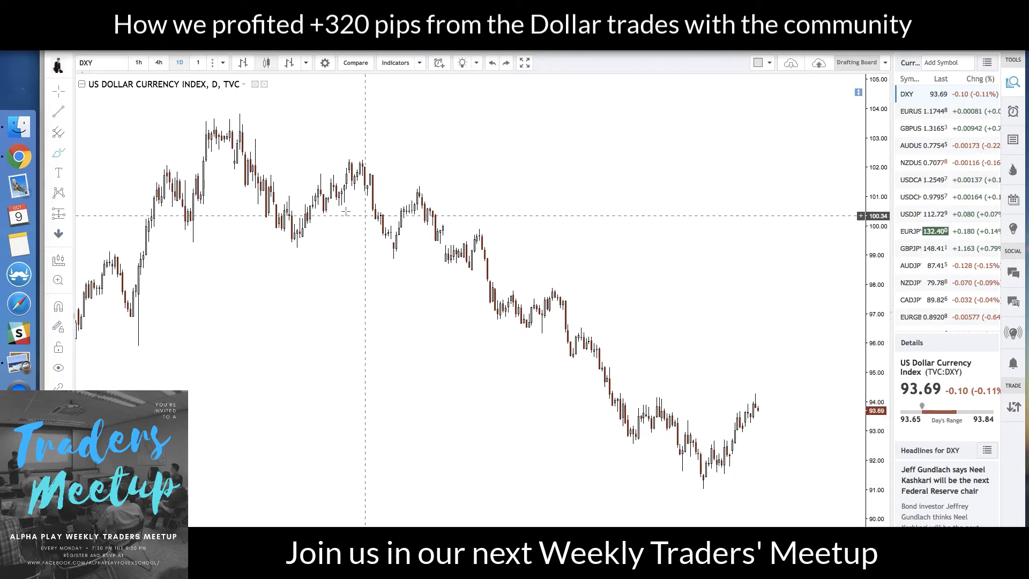
mouse_move(354, 163)
mouse_down()
mouse_move(745, 481)
mouse_move(693, 477)
mouse_move(822, 404)
mouse_move(742, 370)
mouse_move(699, 476)
mouse_move(719, 487)
mouse_up()
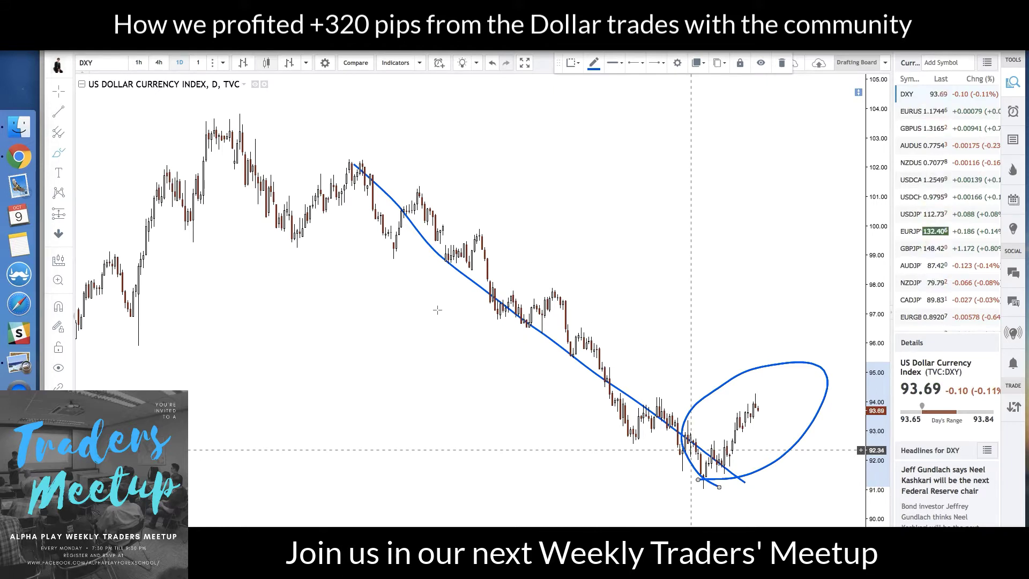
Set the DXY chart to the 4-hour interval and remove the brush drawings.
click(159, 63)
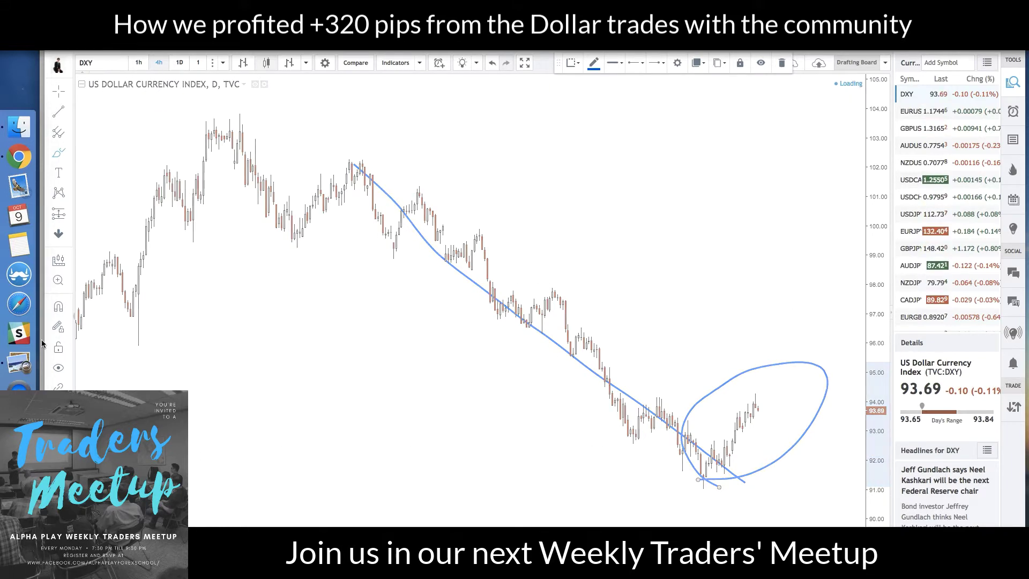
click(59, 408)
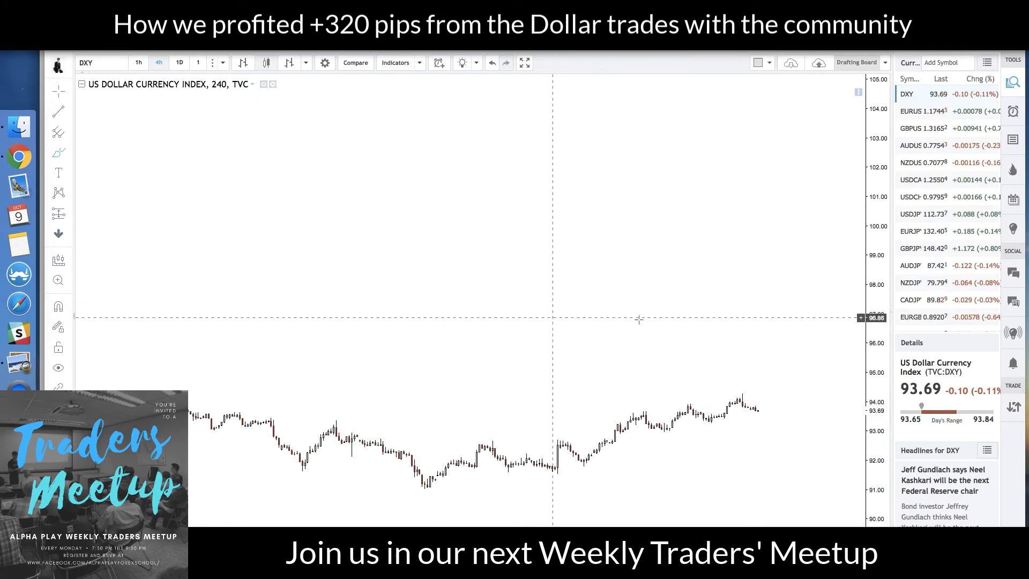
Refit the price scale to the 4-hour candles and brush along the rally from about 91.1 to 94.1.
double_click(879, 342)
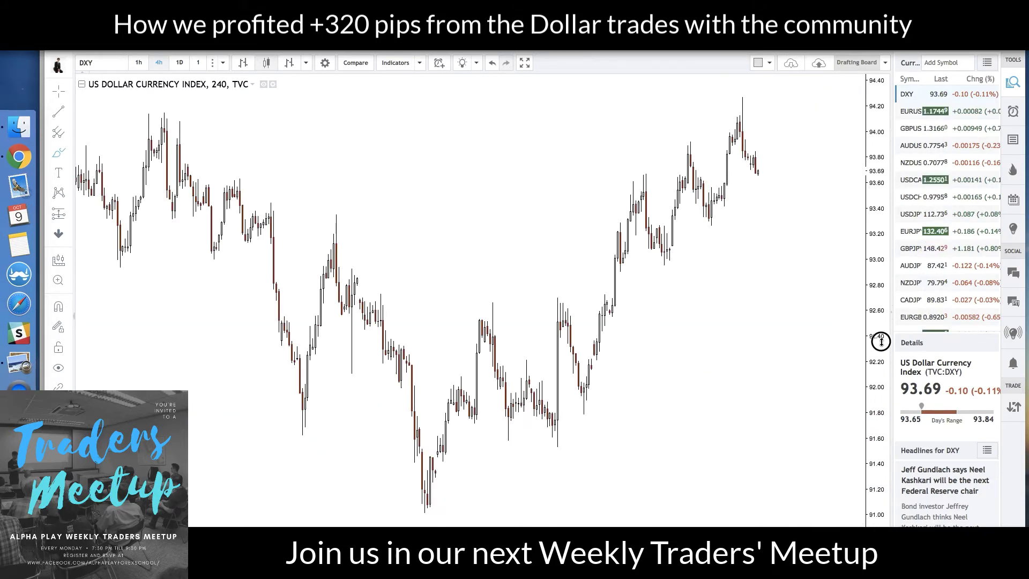
drag(879, 342, 877, 376)
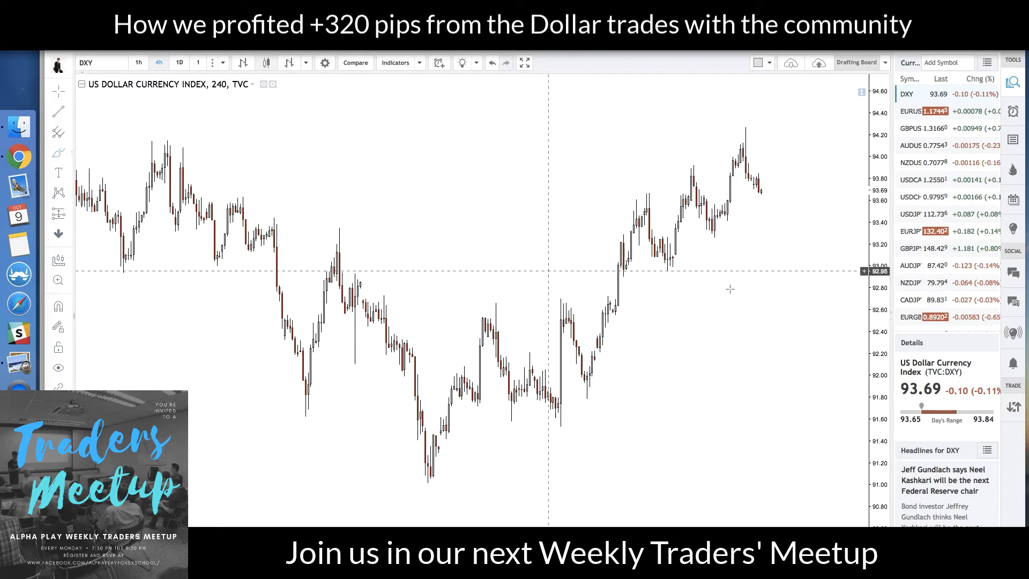
mouse_move(429, 479)
mouse_down()
mouse_move(476, 298)
mouse_move(525, 342)
mouse_move(564, 404)
mouse_move(612, 263)
mouse_move(640, 215)
mouse_move(730, 184)
mouse_move(736, 144)
mouse_up()
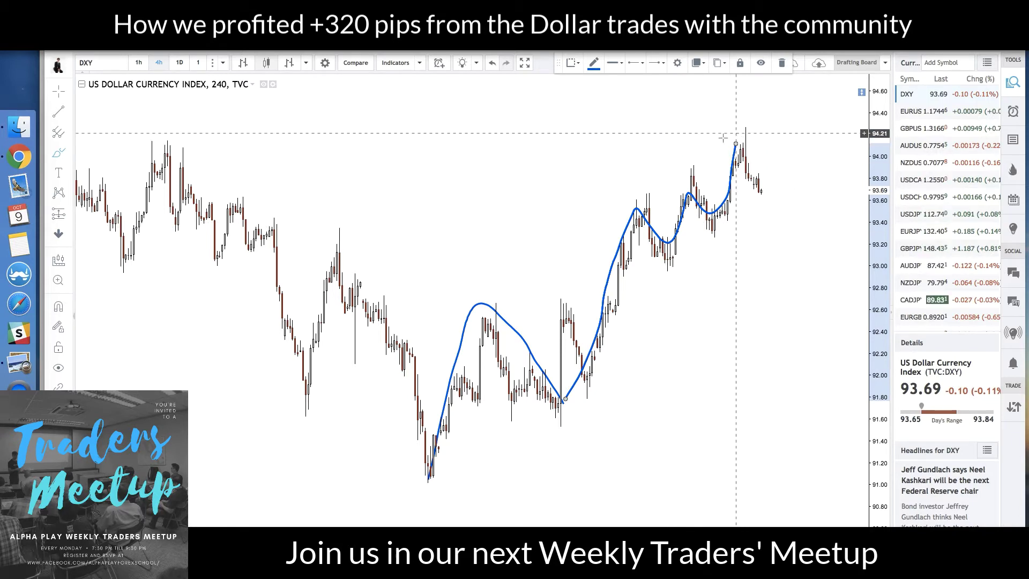
Restore the oscillator pane below the chart and draw a falling trend line across its recent peaks from about 88 to 78.
click(64, 94)
double_click(423, 158)
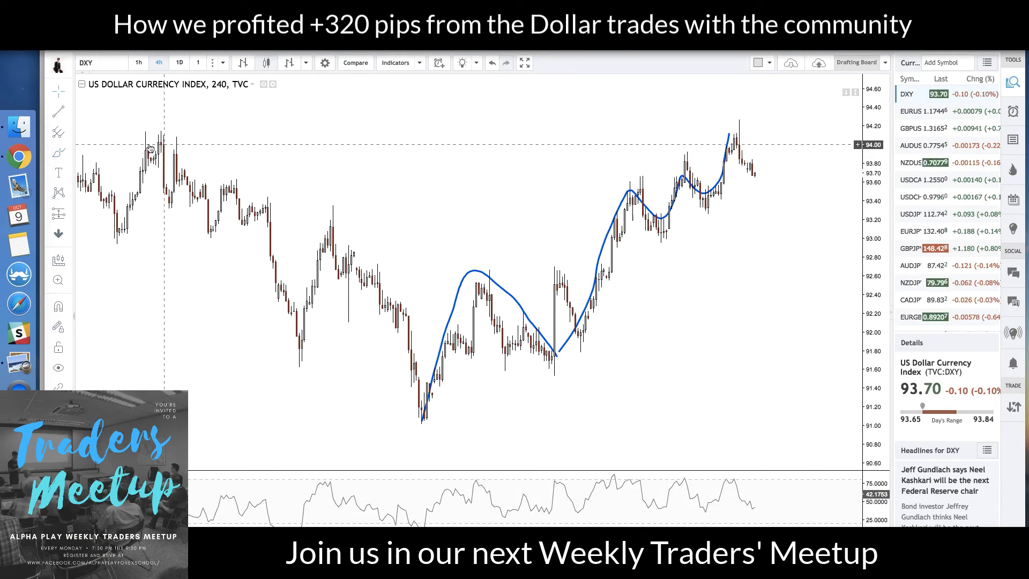
click(60, 111)
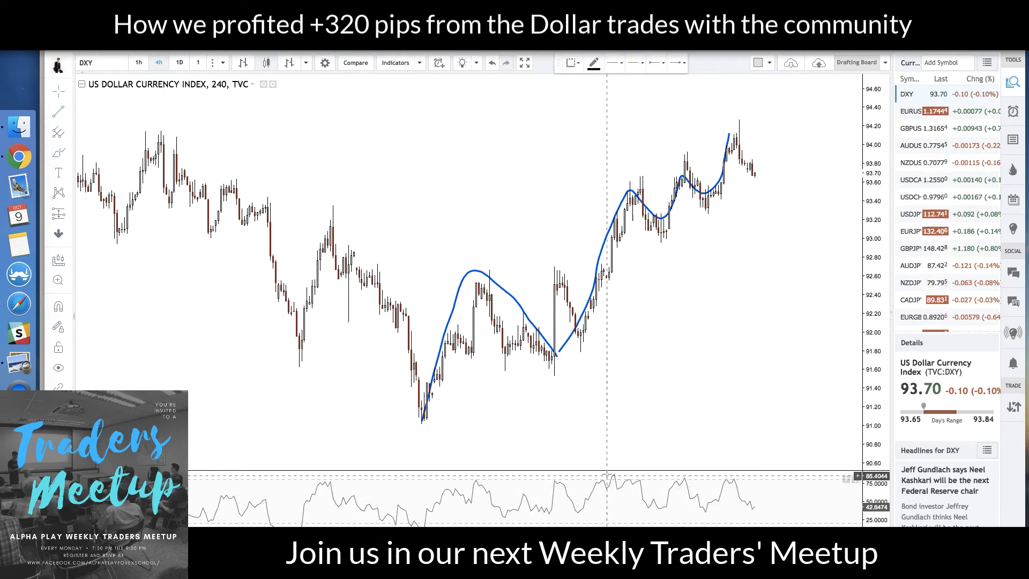
click(609, 474)
click(752, 481)
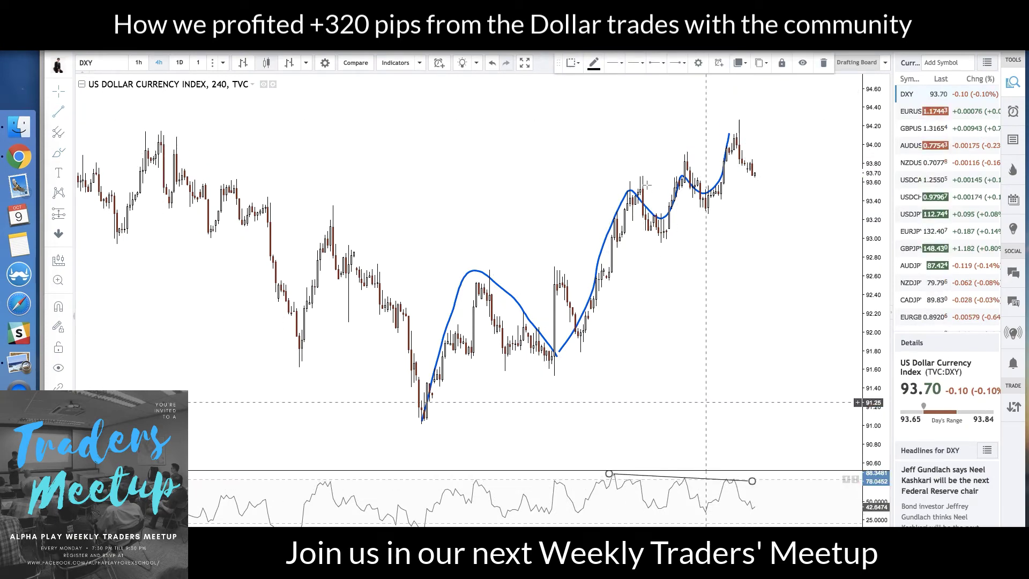
click(620, 155)
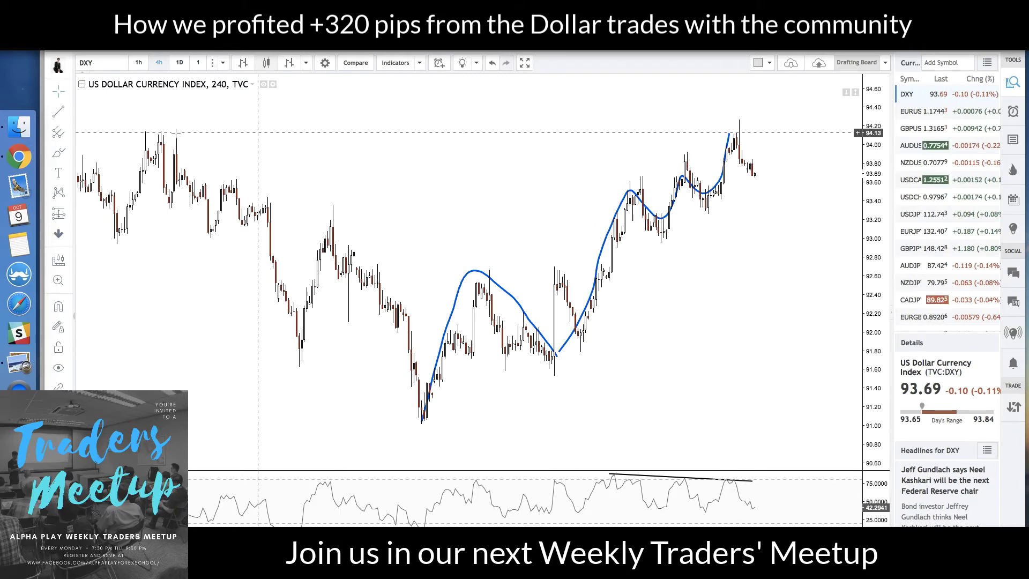
Draw a rising trend line beneath the latest swing lows from about 92.87 to 93.82.
click(59, 113)
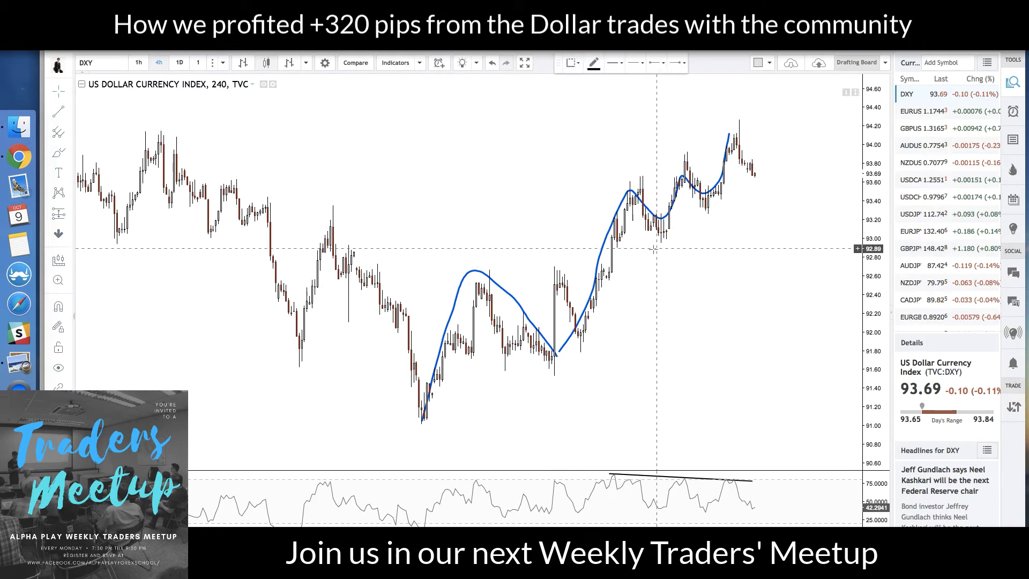
drag(652, 249, 791, 161)
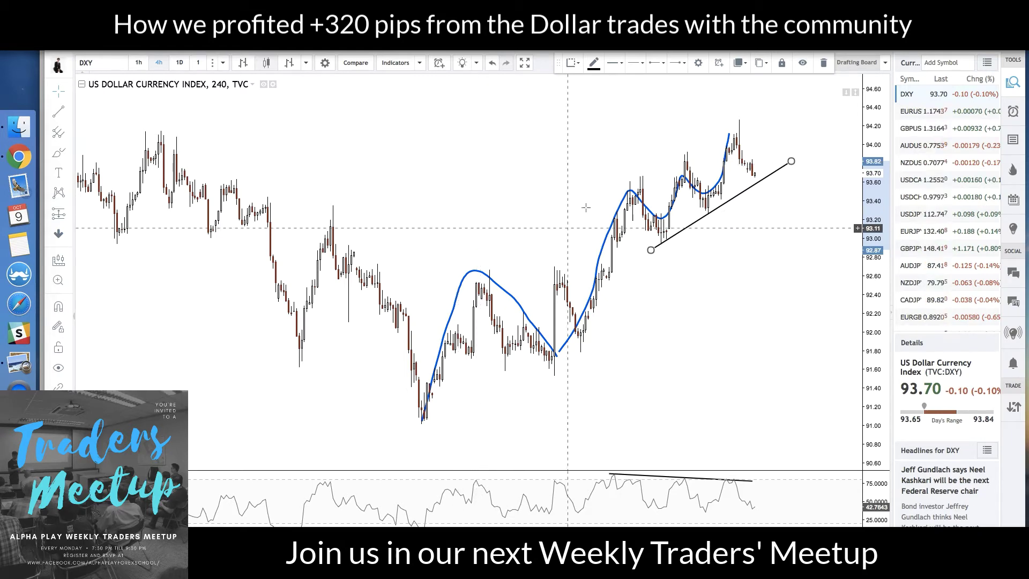
click(570, 196)
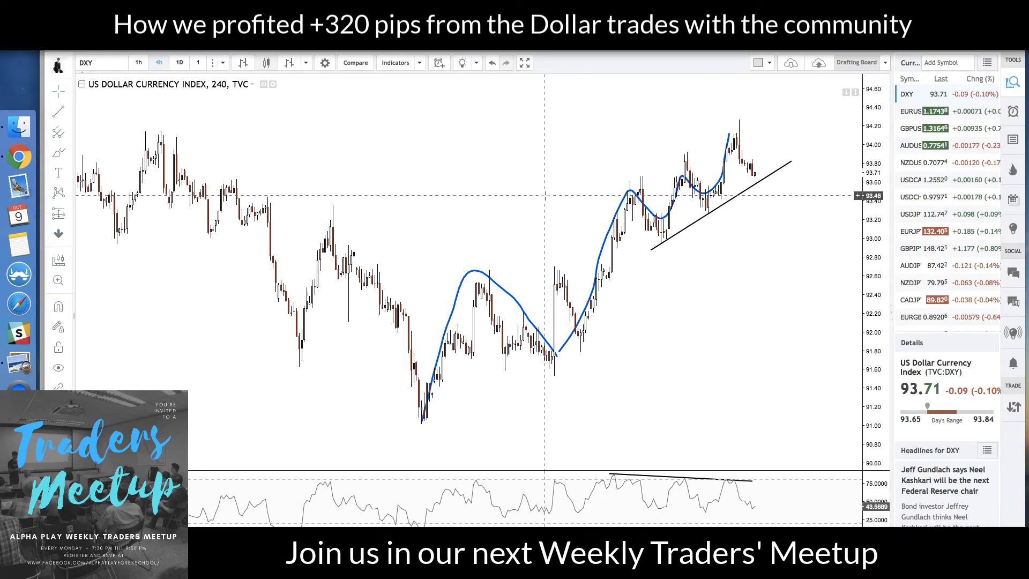
Brush a circle around the recent highs and a projected drop from about 94.2 to 92.9, and remove all drawings.
drag(552, 184, 506, 195)
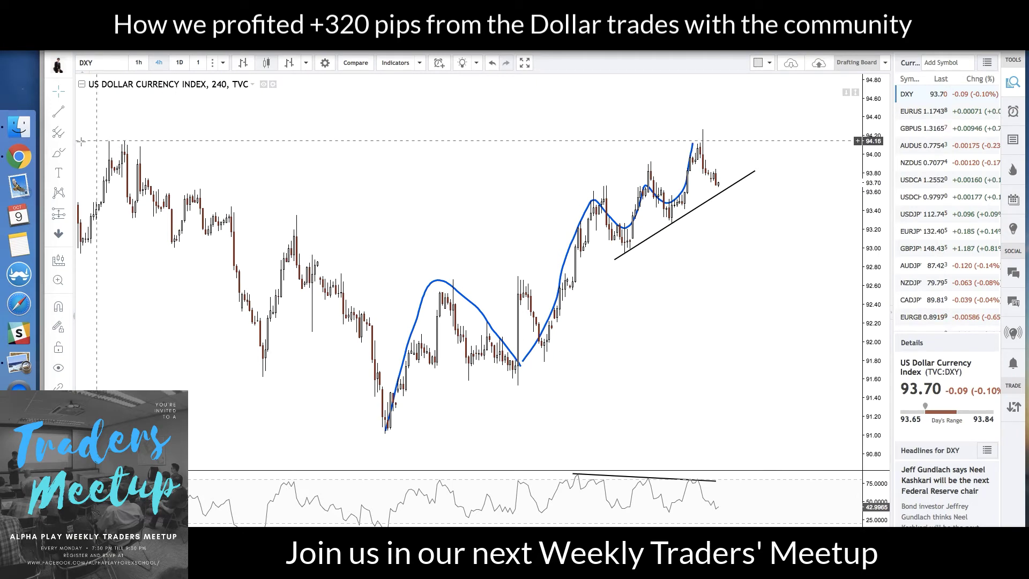
click(693, 145)
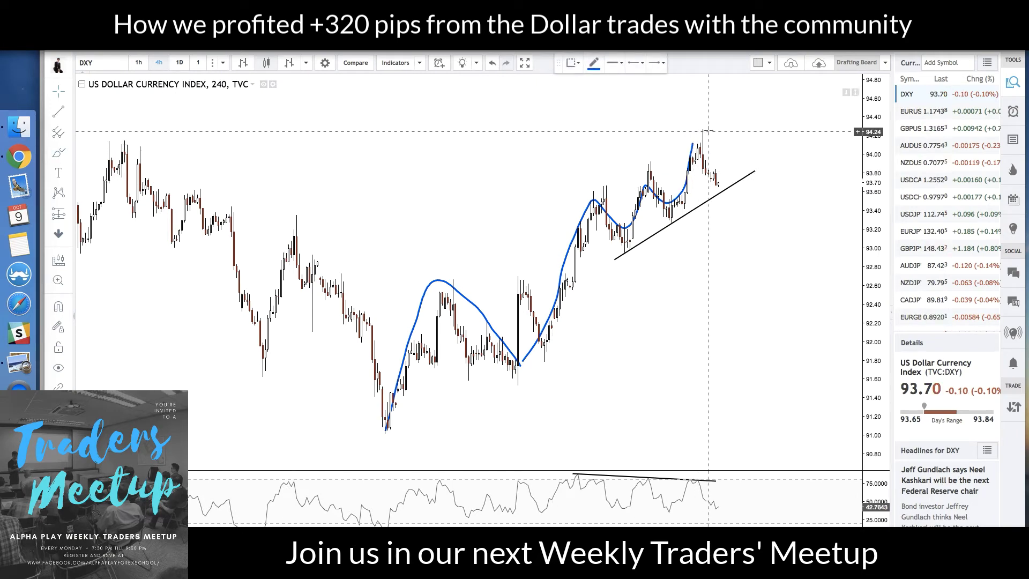
mouse_move(709, 130)
mouse_down()
mouse_move(670, 129)
mouse_move(579, 232)
mouse_move(774, 160)
mouse_move(731, 120)
mouse_up()
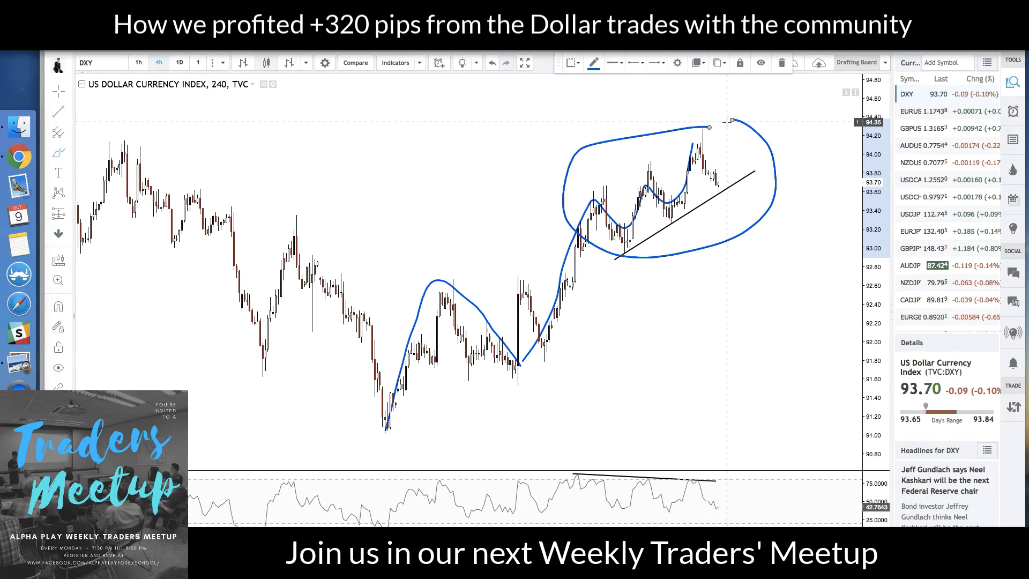
mouse_move(711, 137)
mouse_down()
mouse_move(747, 165)
mouse_move(781, 261)
mouse_up()
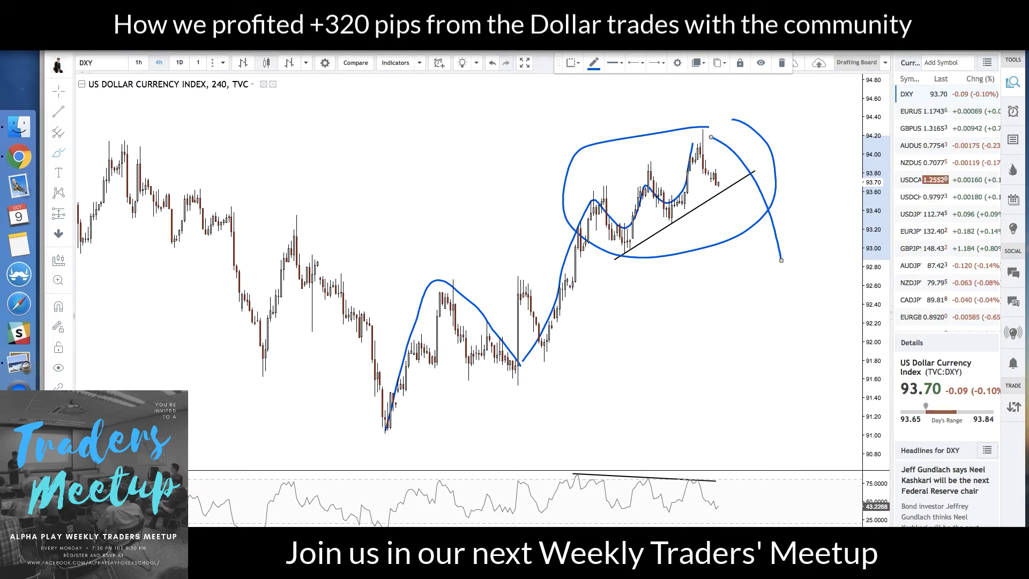
click(58, 409)
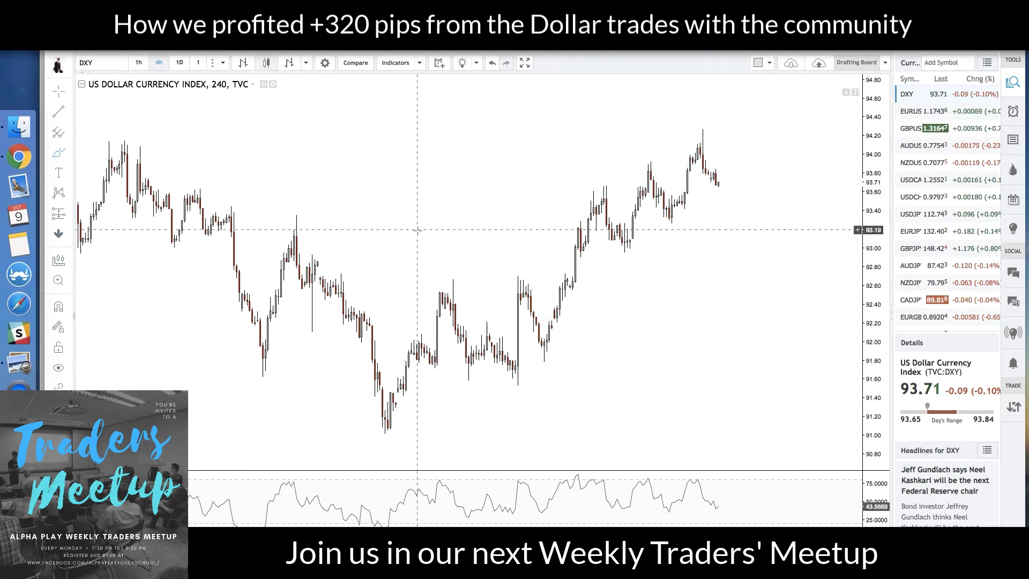
Place a Fib extension through about 91.02, 92.66 and 91.54, and show only its 1 and 1.236 levels.
click(71, 134)
click(155, 315)
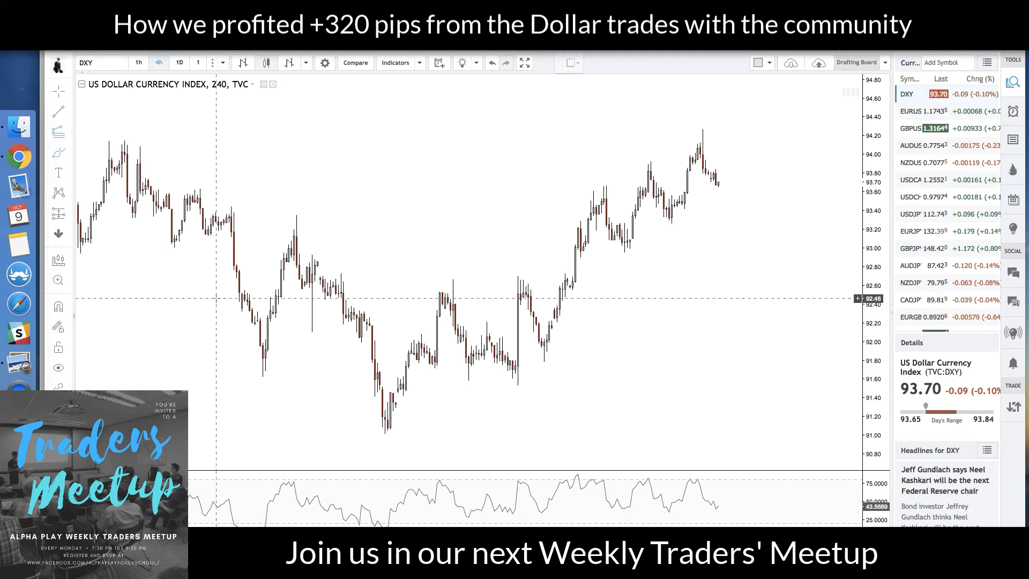
click(403, 433)
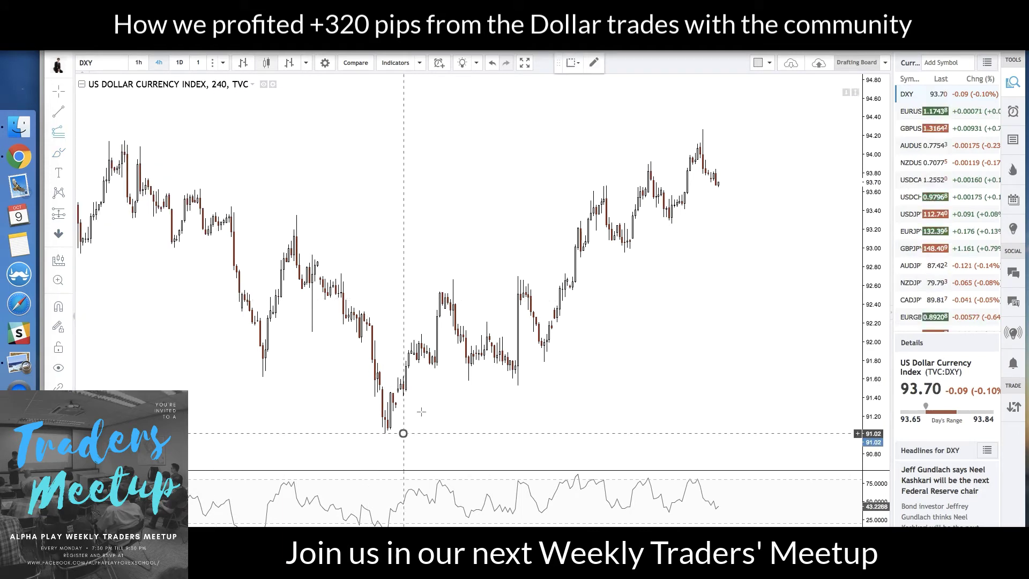
click(487, 279)
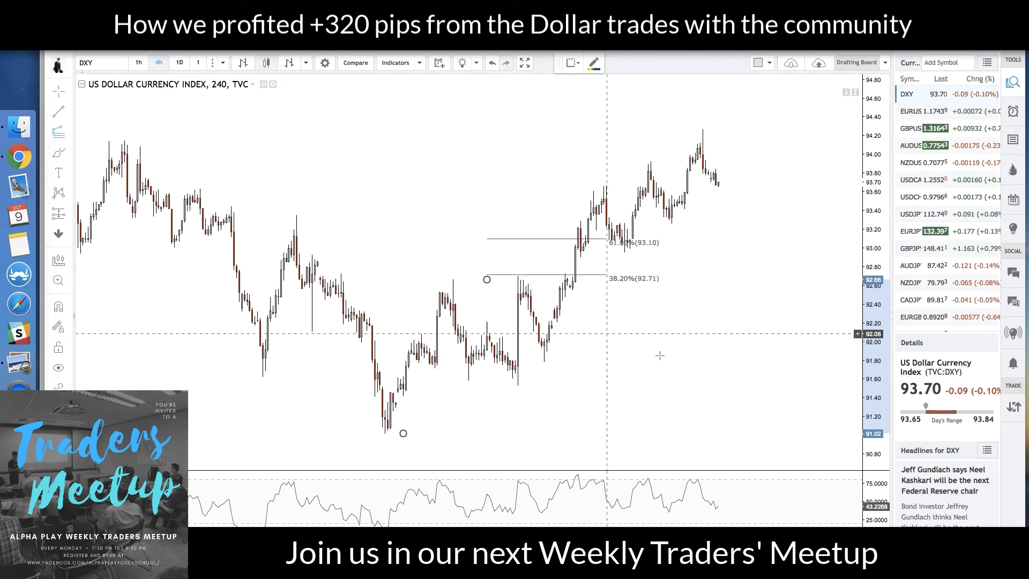
click(679, 384)
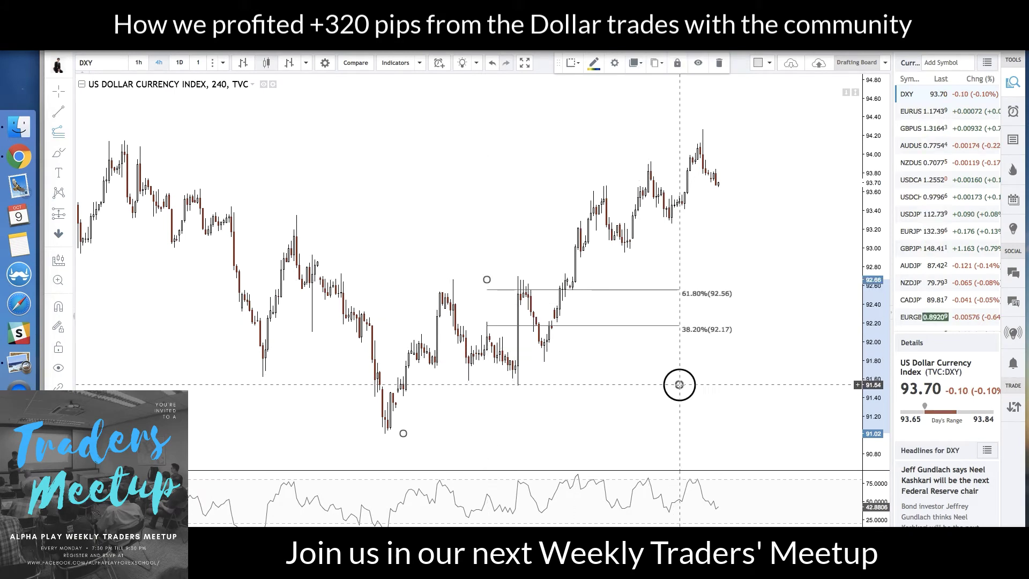
double_click(572, 323)
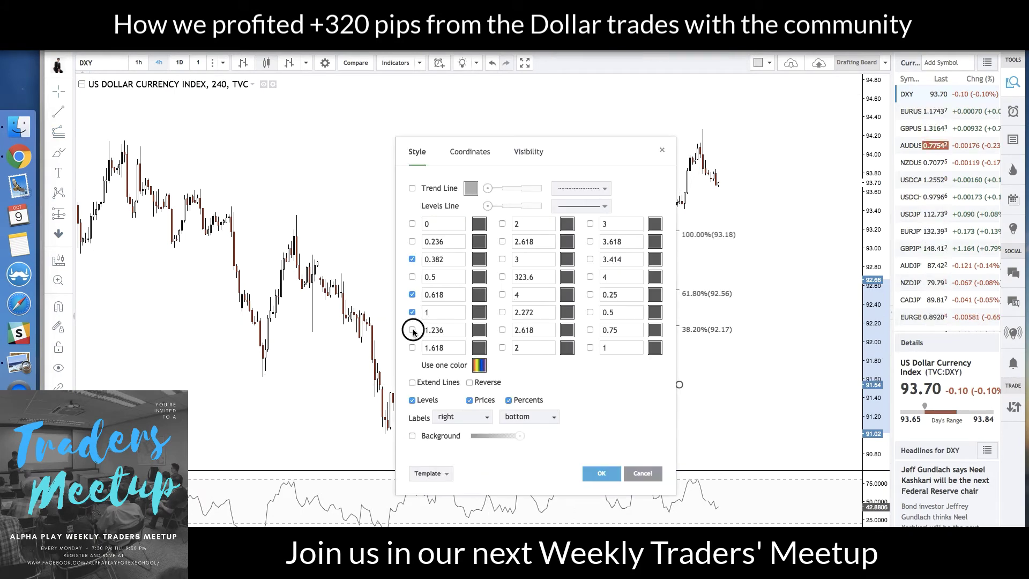
key(Escape)
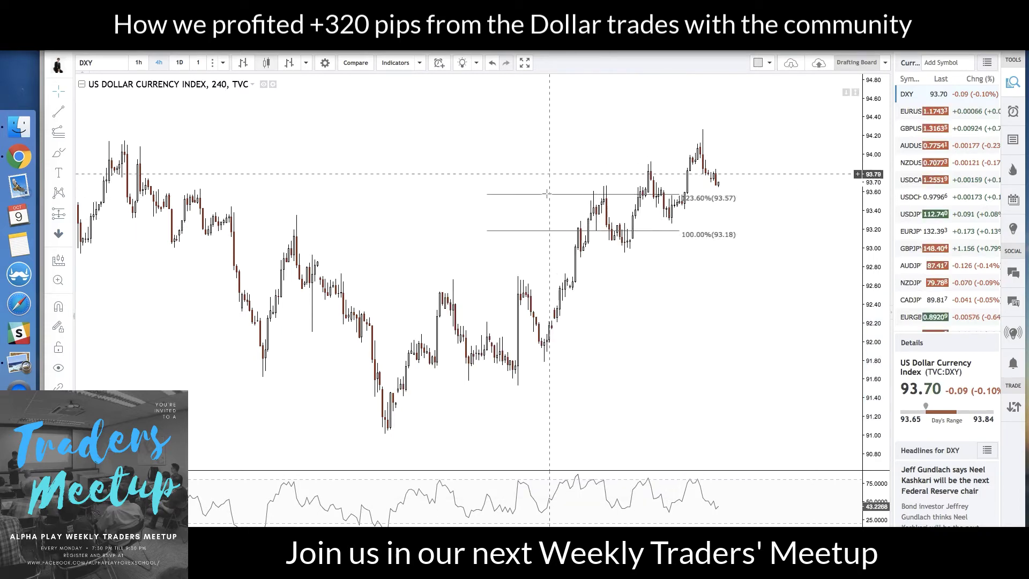
Brush a two-leg rally path from about 91 through a pullback up to about 93.7, and remove all drawings.
click(58, 152)
mouse_move(383, 431)
mouse_down()
mouse_move(390, 390)
mouse_move(445, 286)
mouse_move(536, 406)
mouse_move(620, 178)
mouse_up()
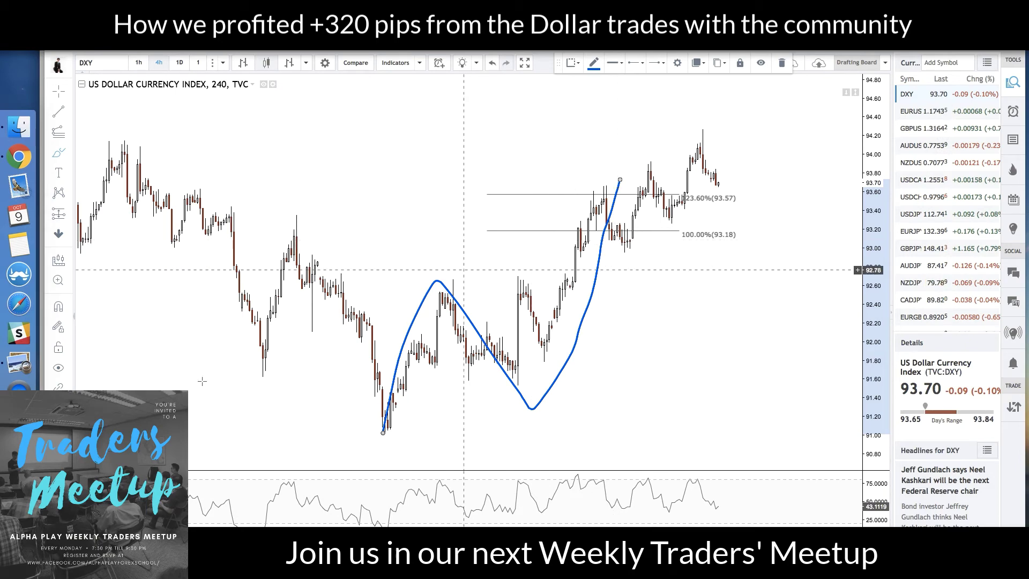
click(58, 421)
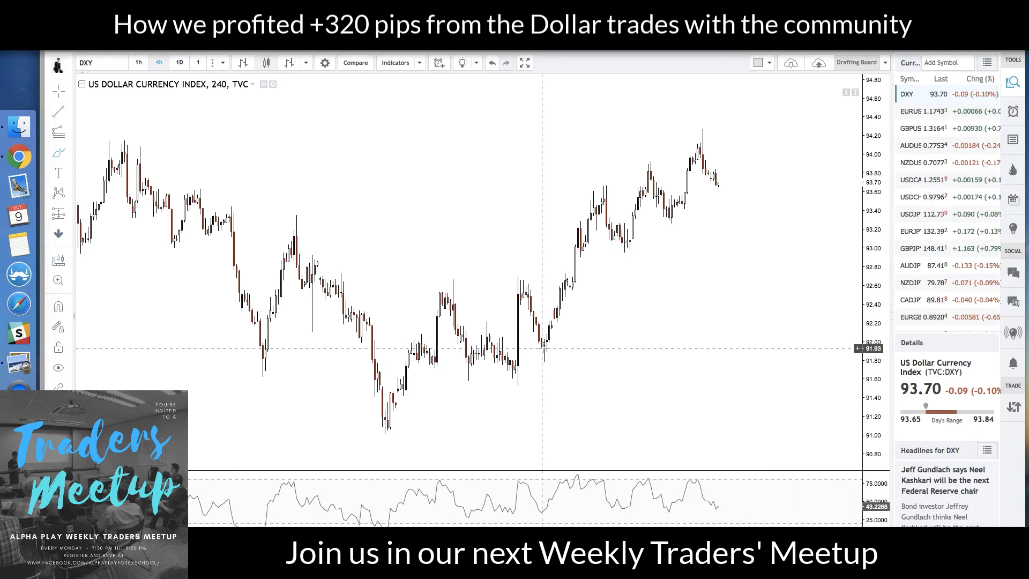
Brush the swings from about 91.9 to 94.2, trace the pullback between the two rallies, and circle both rallies.
mouse_move(525, 352)
mouse_down()
mouse_move(606, 178)
mouse_move(620, 239)
mouse_move(650, 139)
mouse_move(671, 217)
mouse_move(697, 139)
mouse_up()
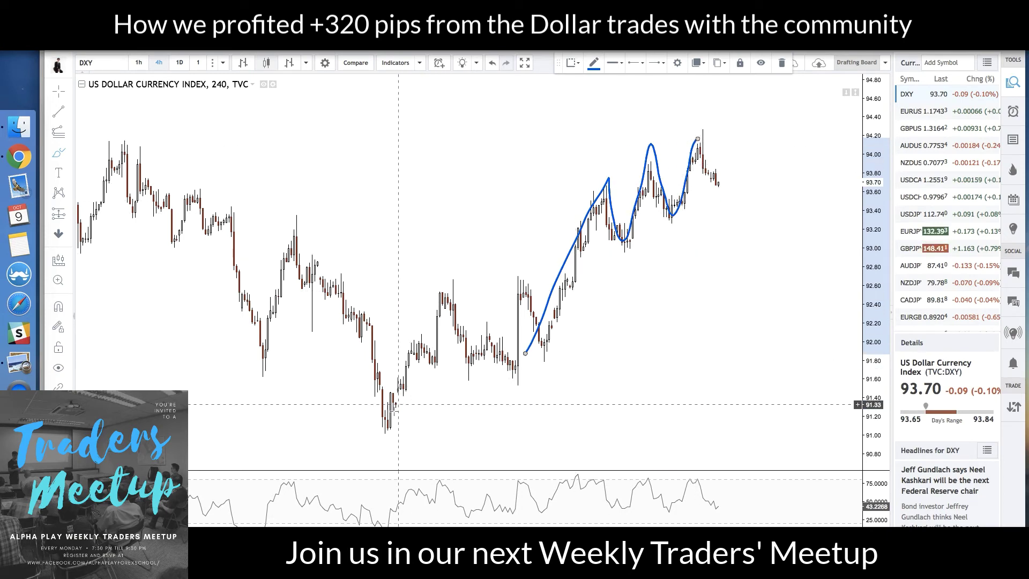
mouse_move(386, 420)
mouse_down()
mouse_move(435, 292)
mouse_move(374, 406)
mouse_move(441, 324)
mouse_up()
mouse_move(435, 290)
mouse_down()
mouse_move(508, 369)
mouse_move(523, 300)
mouse_move(540, 355)
mouse_move(638, 268)
mouse_move(710, 175)
mouse_move(659, 143)
mouse_move(595, 178)
mouse_move(552, 273)
mouse_move(555, 334)
mouse_up()
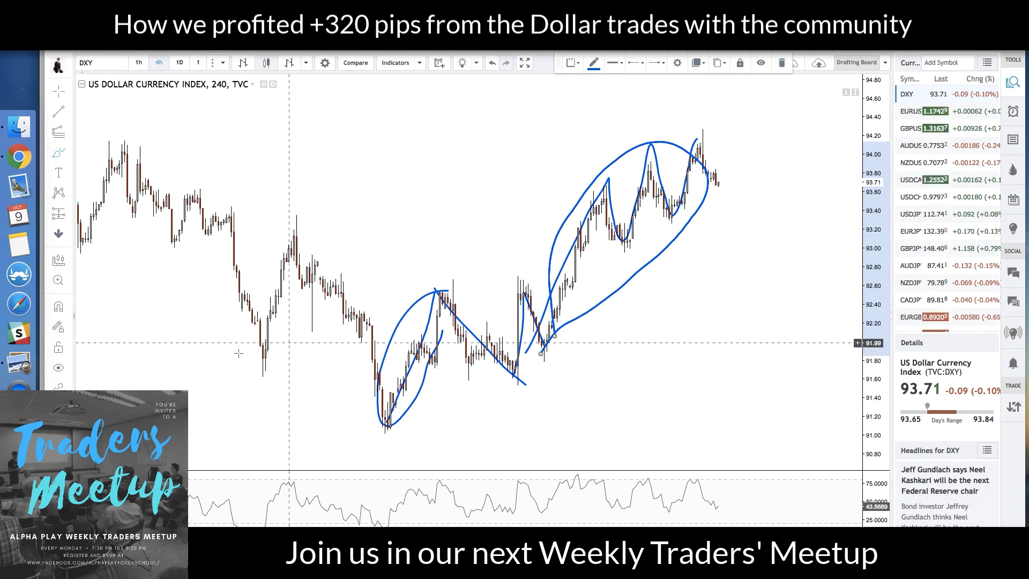
Remove all drawings from the chart and brush a new stroke beneath the recent highs, near 92.8 to 92.9.
click(58, 408)
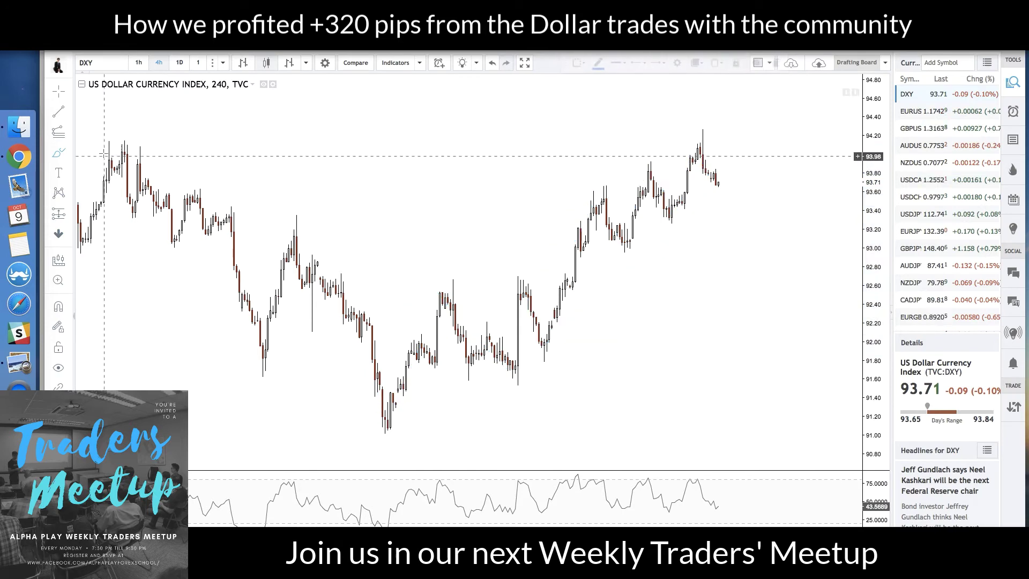
click(59, 152)
mouse_move(612, 266)
mouse_down()
mouse_move(741, 184)
mouse_move(726, 179)
mouse_move(757, 227)
mouse_move(760, 255)
mouse_up()
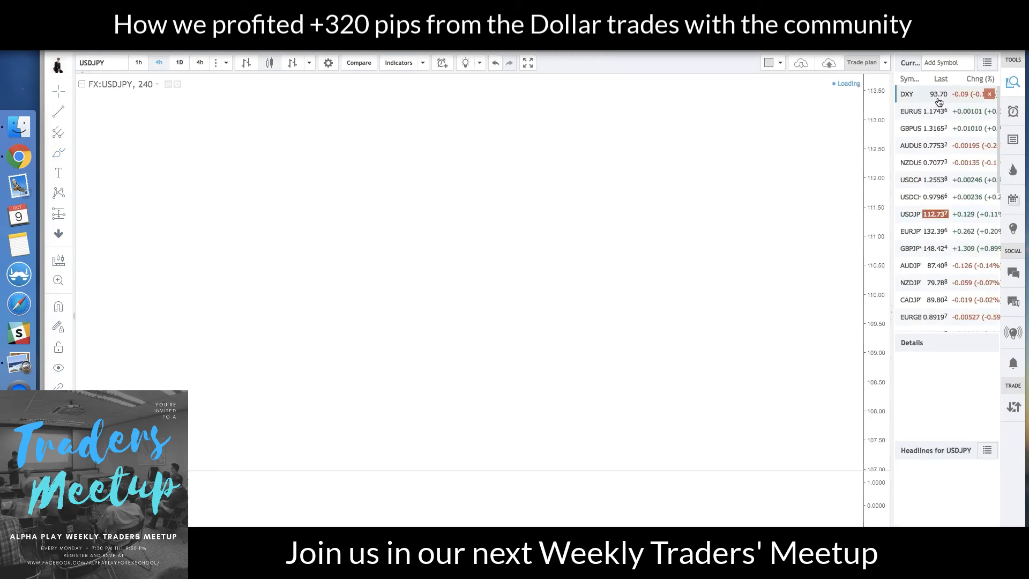
Load DXY in the Trade plan layout, maximize the price pane, and frame the wave labels with the 50–61.8% retracement zone.
click(942, 101)
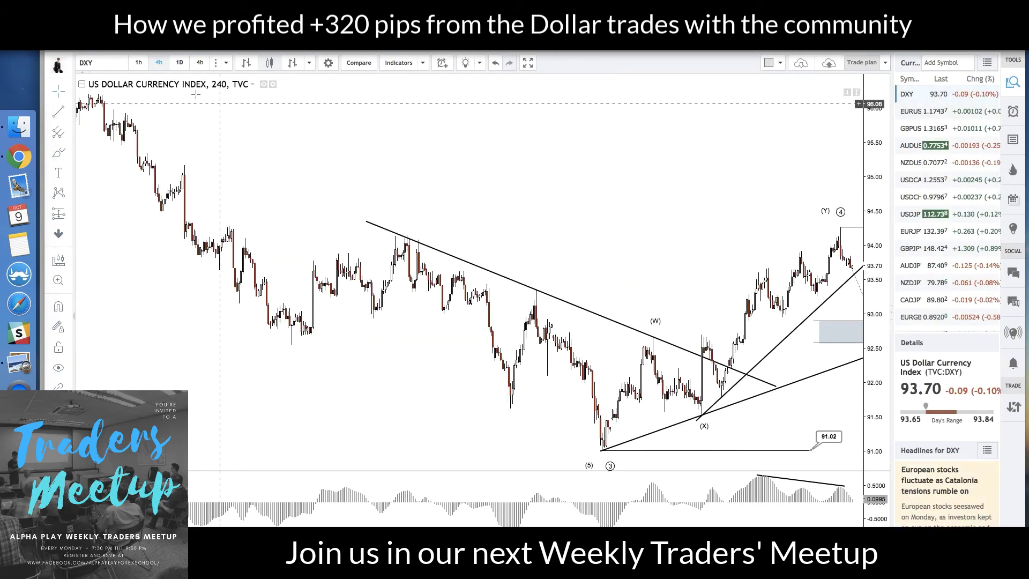
drag(648, 178, 468, 189)
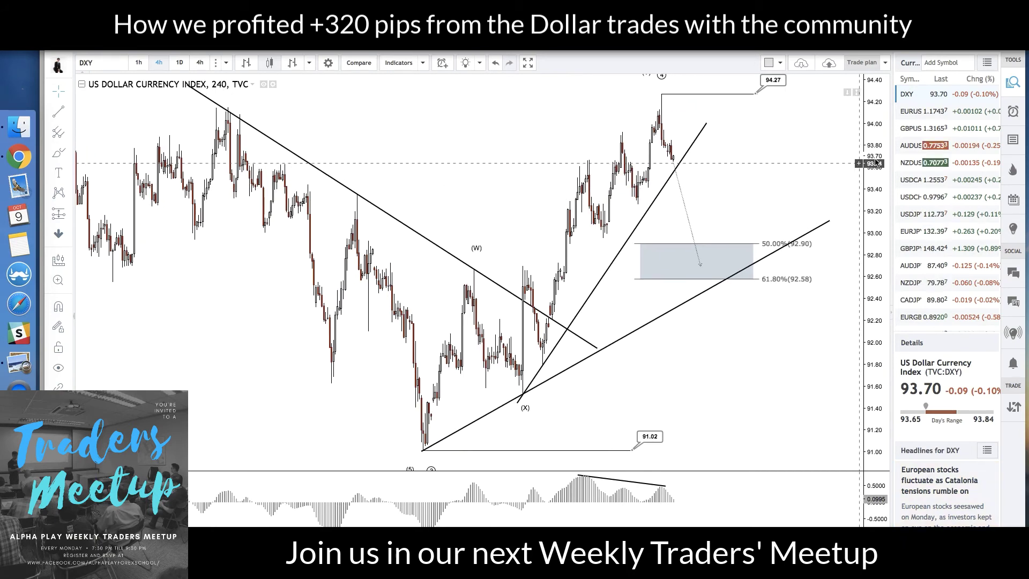
drag(882, 167, 897, 229)
double_click(560, 128)
drag(584, 134, 485, 160)
drag(776, 199, 781, 195)
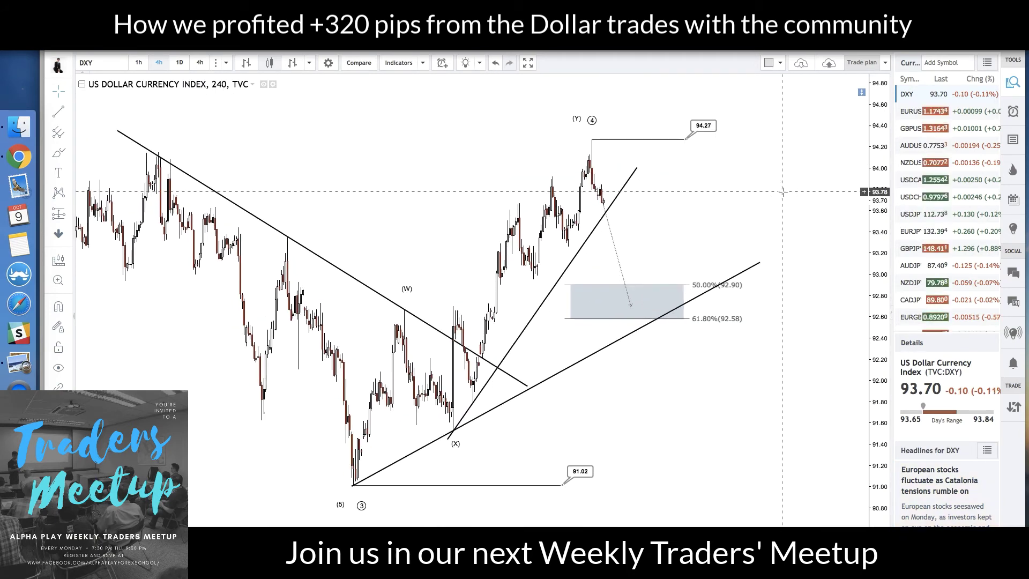
scroll(781, 195, up, 4)
drag(692, 215, 783, 195)
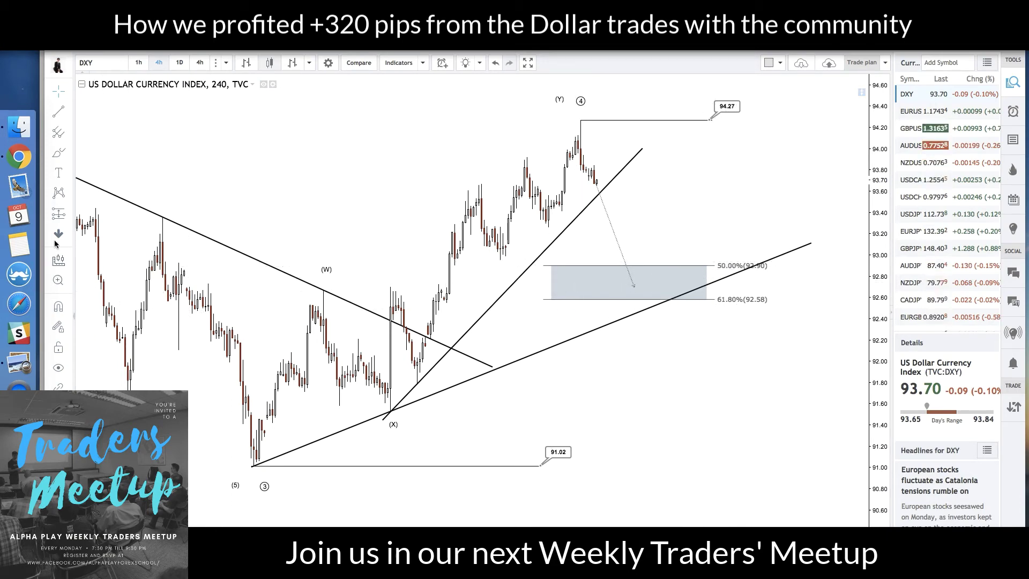
Brush along the rally from (X) at about 91.54 to 94.0, and a projected drop into the retracement zone near 92.8.
click(58, 154)
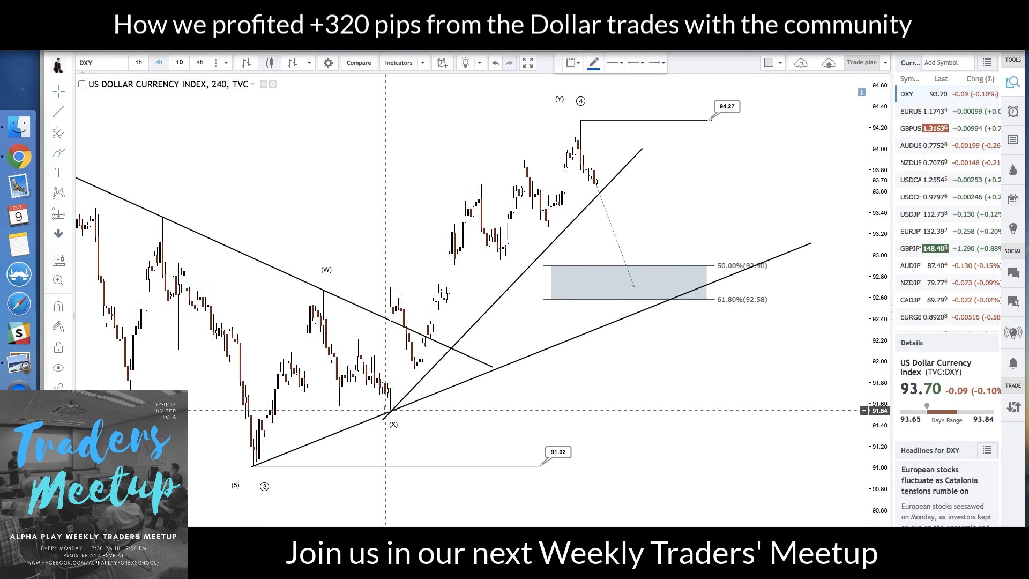
mouse_move(386, 411)
mouse_down()
mouse_move(412, 411)
mouse_move(596, 145)
mouse_up()
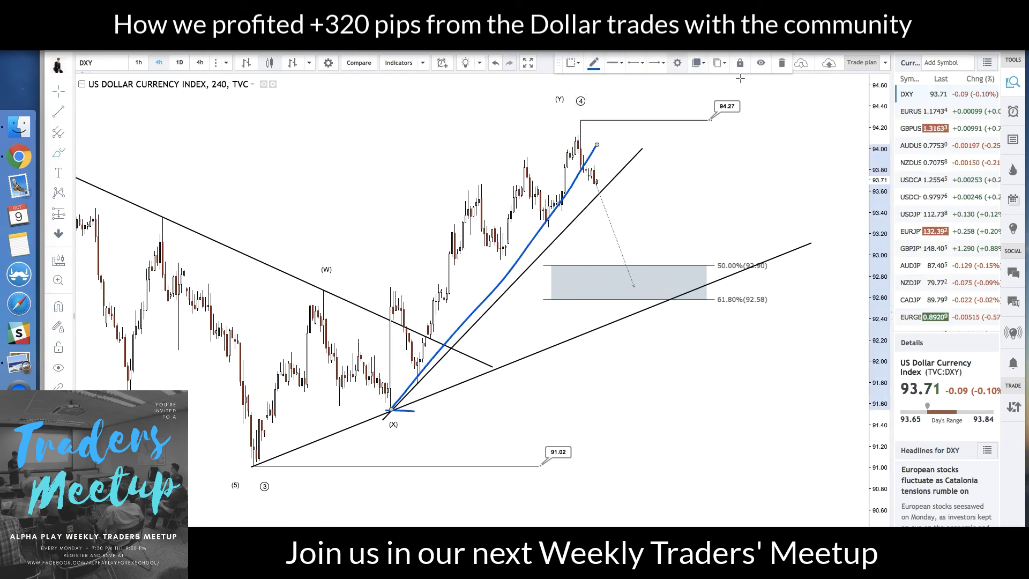
drag(560, 61, 204, 149)
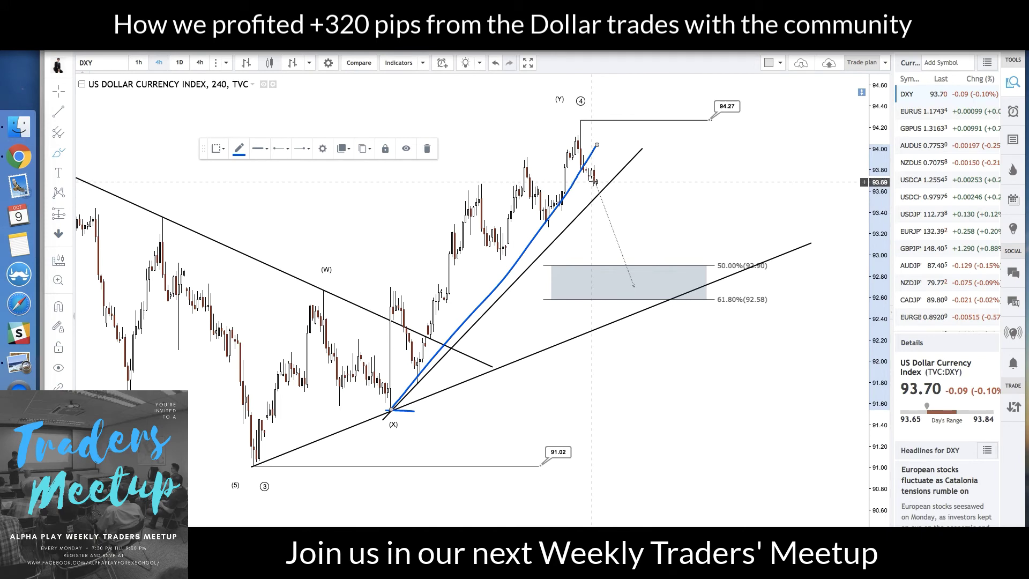
mouse_move(594, 181)
mouse_down()
mouse_move(613, 161)
mouse_move(653, 277)
mouse_up()
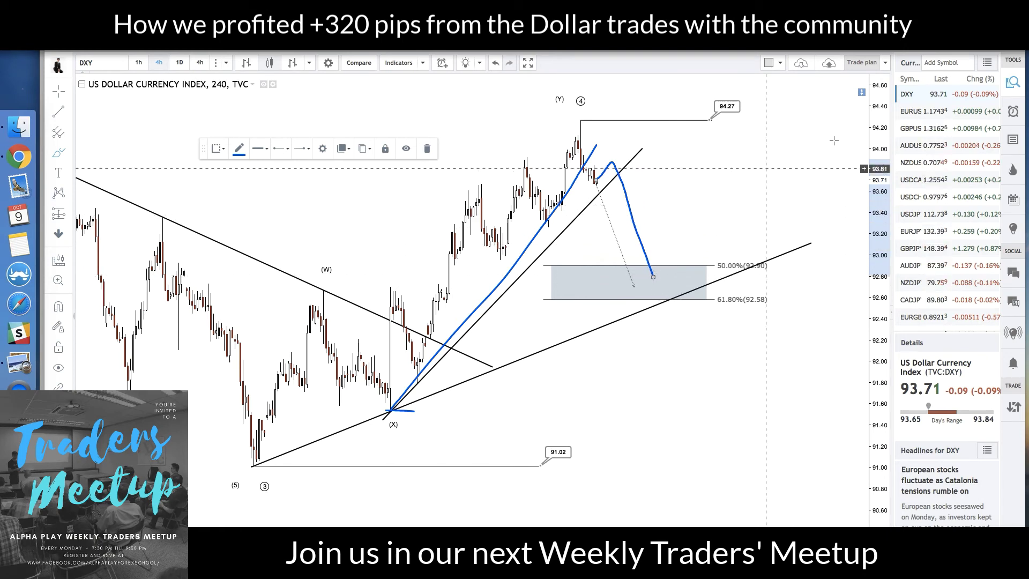
Load the EURUSD 4-hour chart in the Drafting Board layout and frame the decline and the space beyond the latest candles.
click(917, 117)
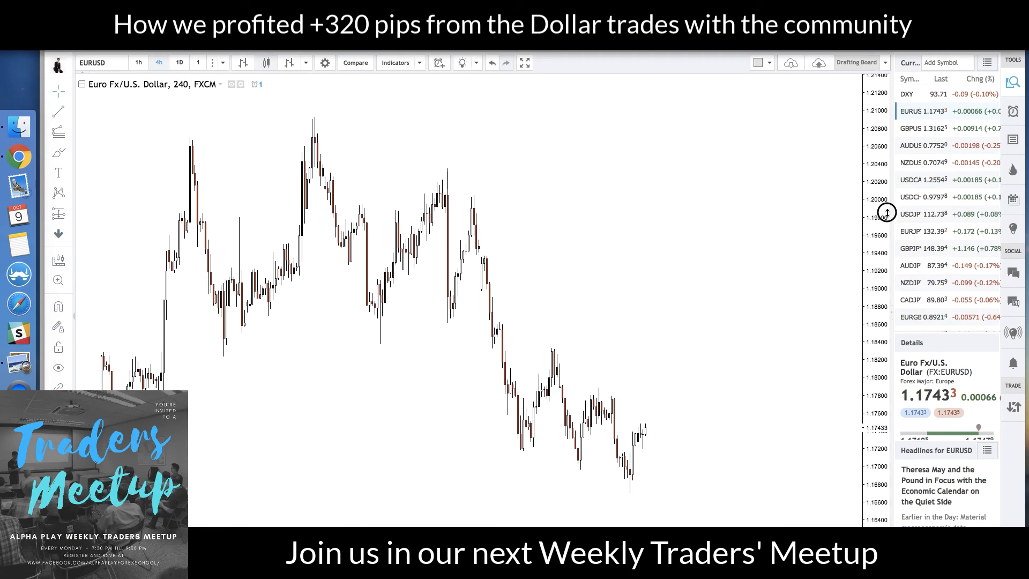
click(69, 93)
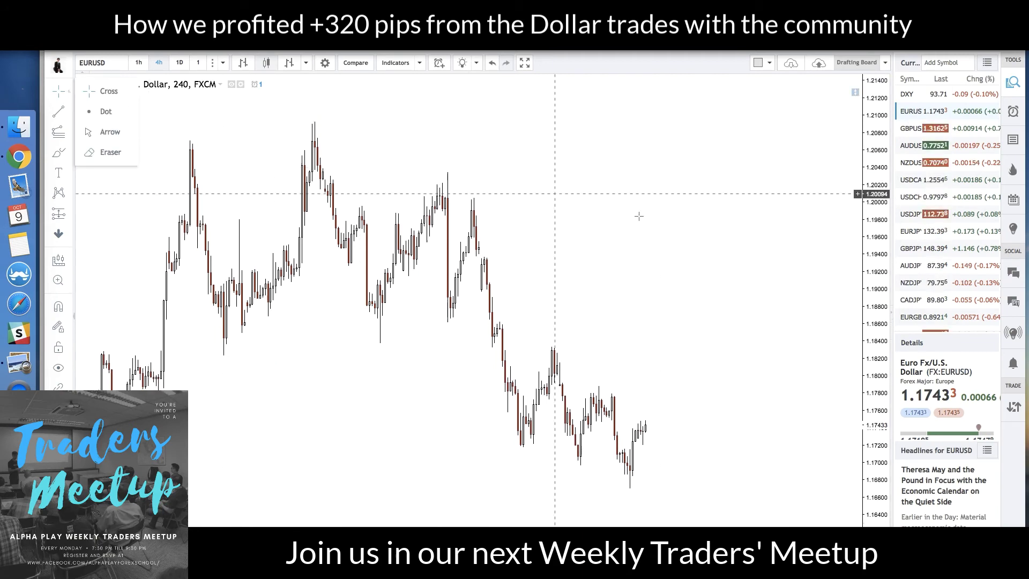
drag(646, 252, 638, 228)
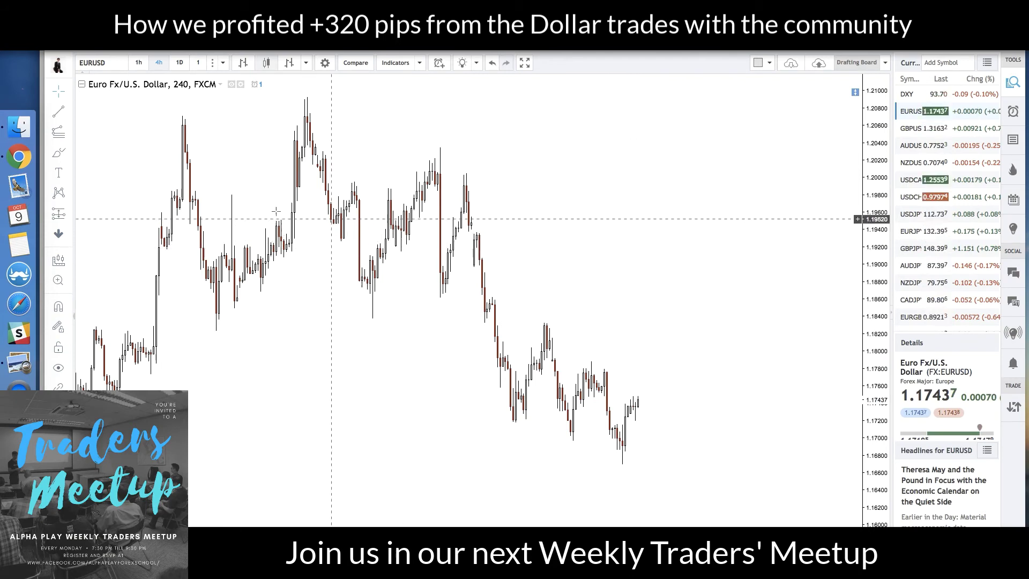
Brush along the decline and its swings from about 1.2000 to 1.166, and mark the wedge's upper and lower boundaries.
click(58, 153)
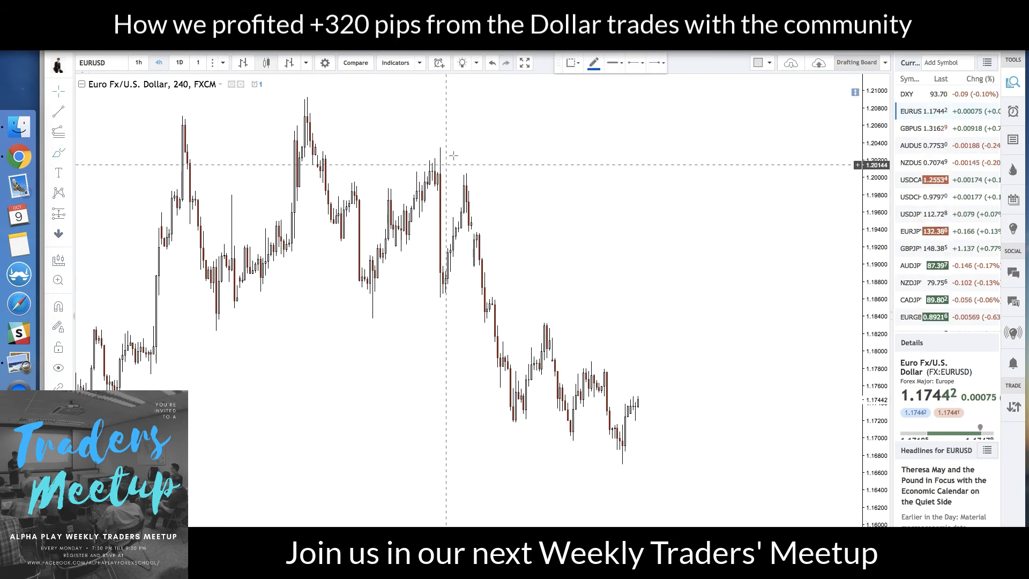
mouse_move(465, 175)
mouse_down()
mouse_move(513, 427)
mouse_move(536, 367)
mouse_move(595, 380)
mouse_move(643, 471)
mouse_up()
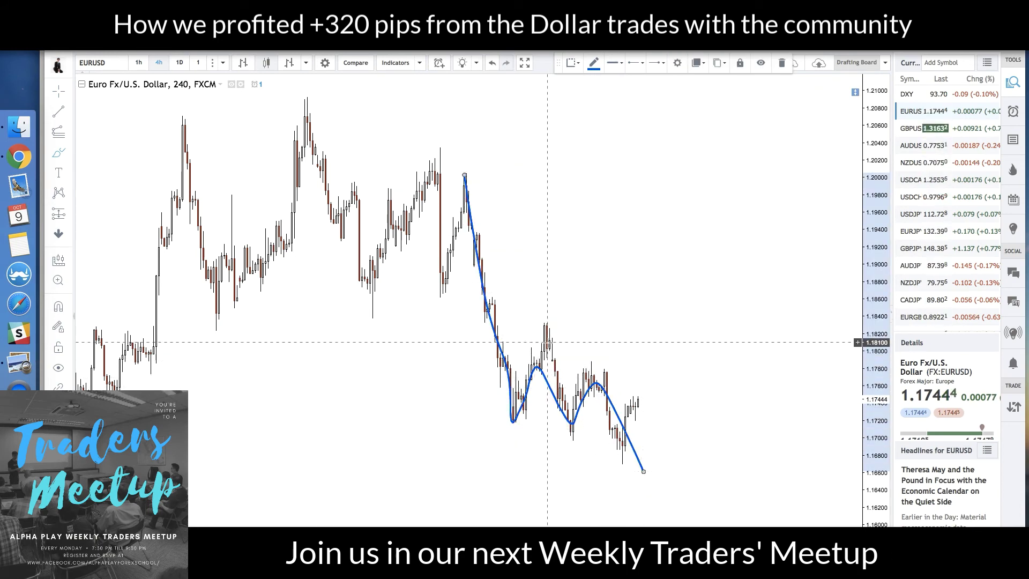
drag(539, 329, 616, 386)
drag(497, 413, 670, 461)
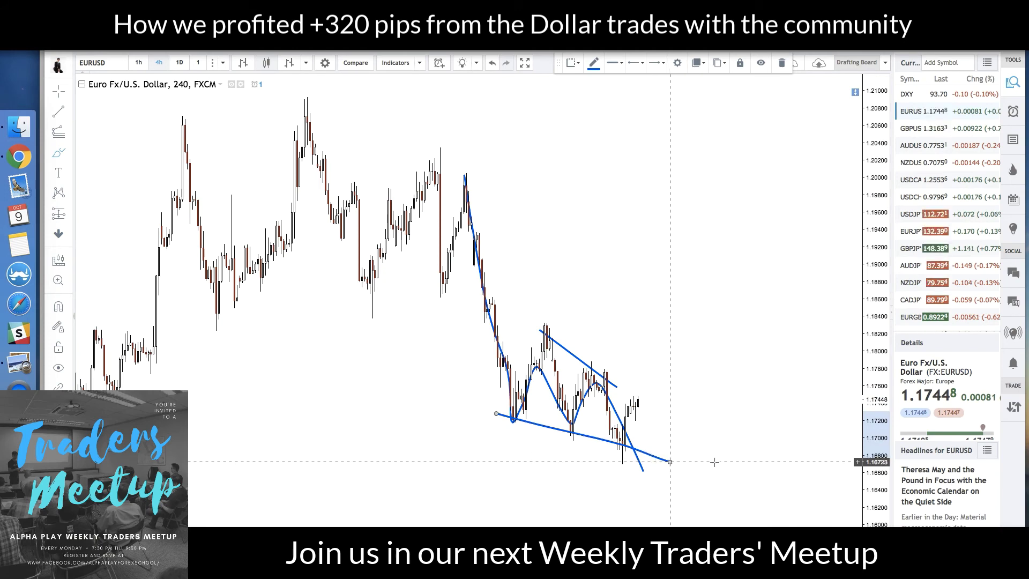
Circle the latest candles with a brushed dip and projected rally to about 1.1845, and add a longer upper wedge boundary down to about 1.171.
click(628, 422)
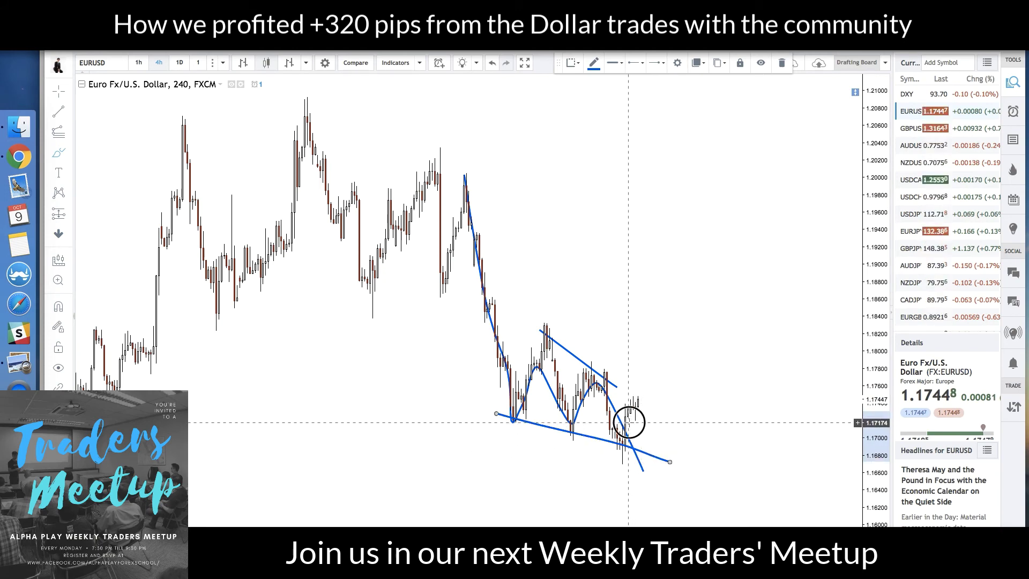
mouse_move(629, 422)
mouse_down()
mouse_move(648, 409)
mouse_move(632, 395)
mouse_move(620, 417)
mouse_move(629, 421)
mouse_move(638, 398)
mouse_move(653, 435)
mouse_move(670, 418)
mouse_move(733, 311)
mouse_up()
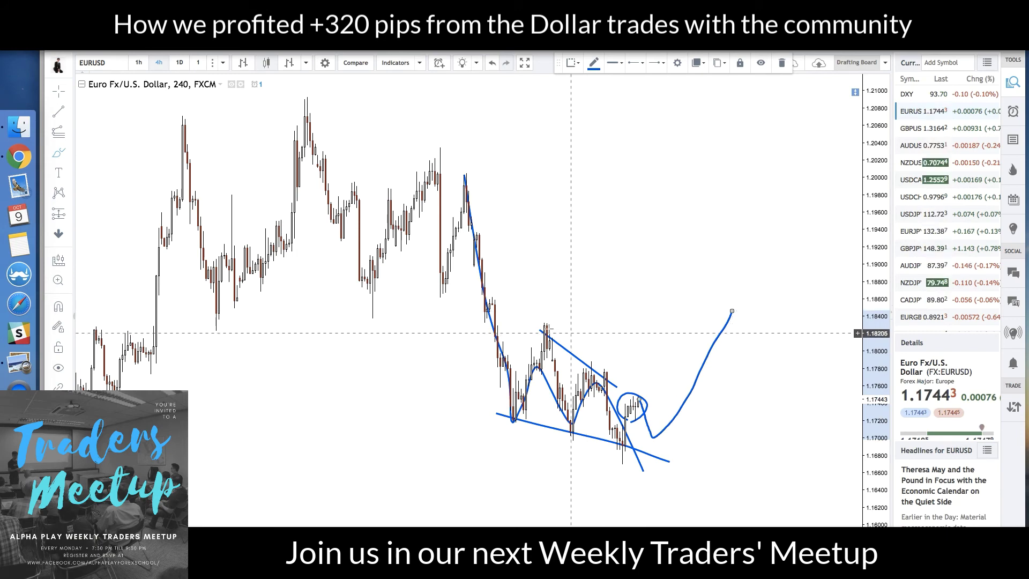
drag(541, 323, 688, 428)
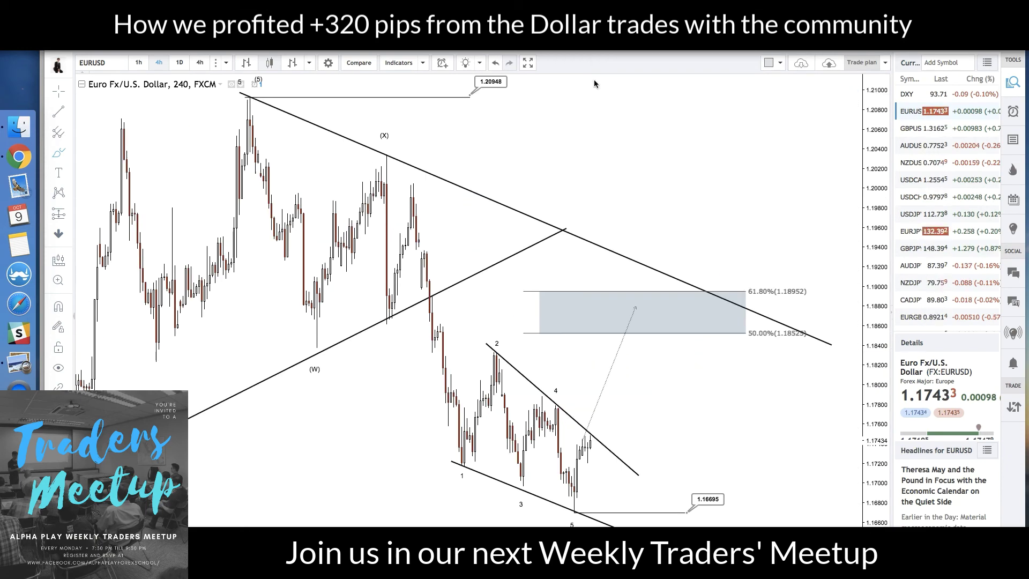
Draw a Fib Retracement of the decline on the Drafting Board chart, from about 1.2035 to 1.167, and open its settings.
drag(879, 237, 853, 319)
drag(877, 351, 875, 273)
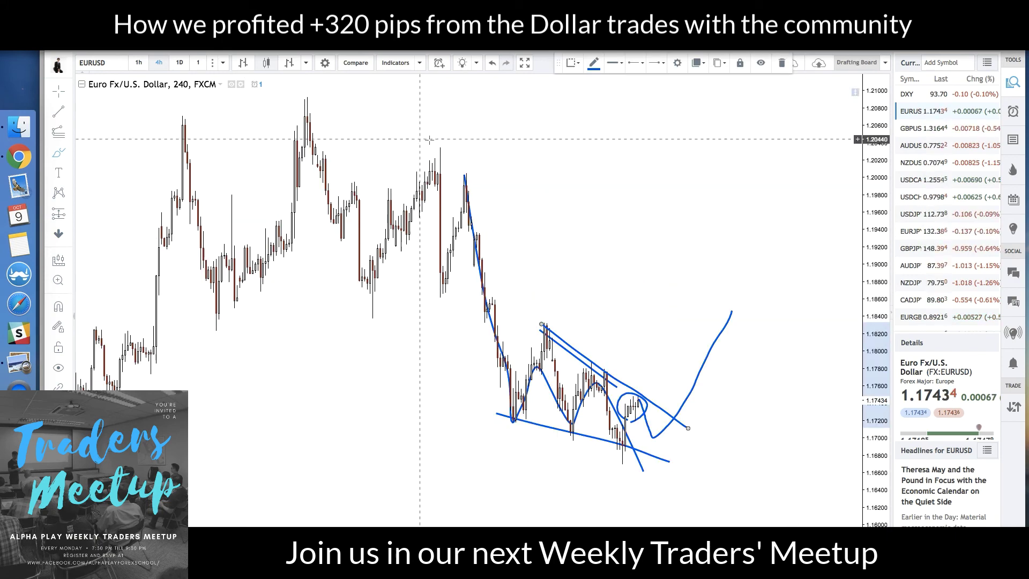
click(69, 135)
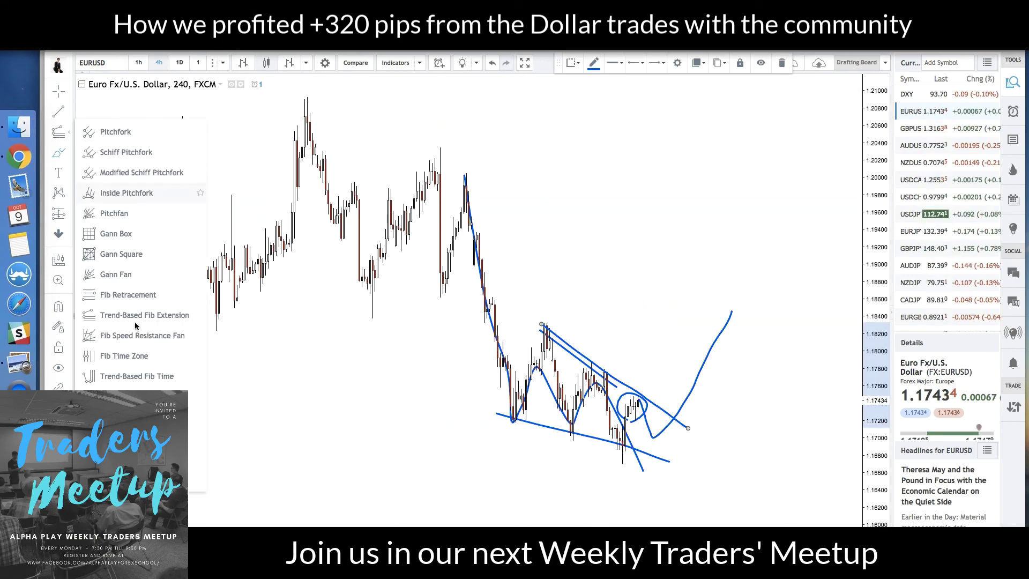
click(128, 294)
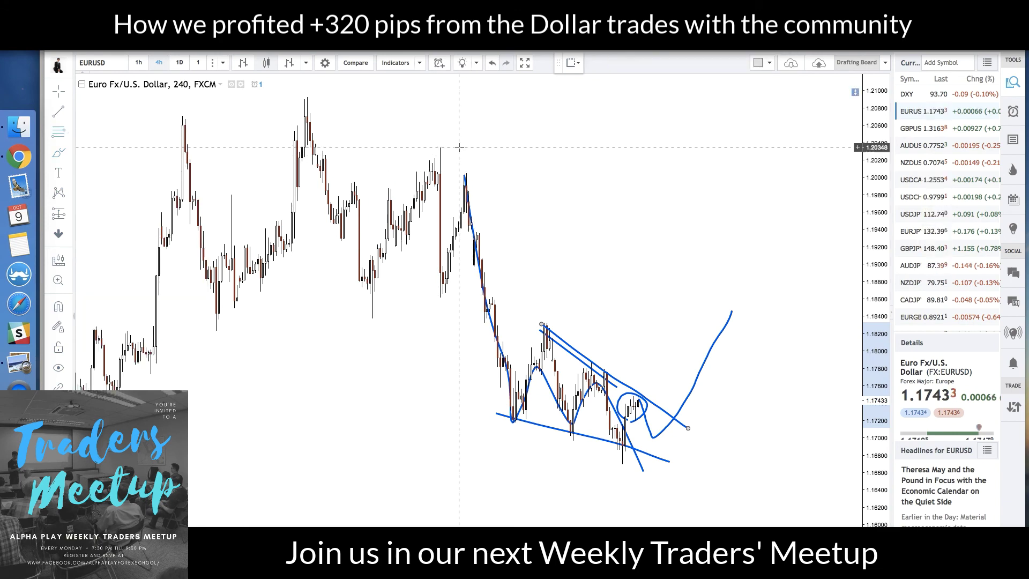
click(458, 147)
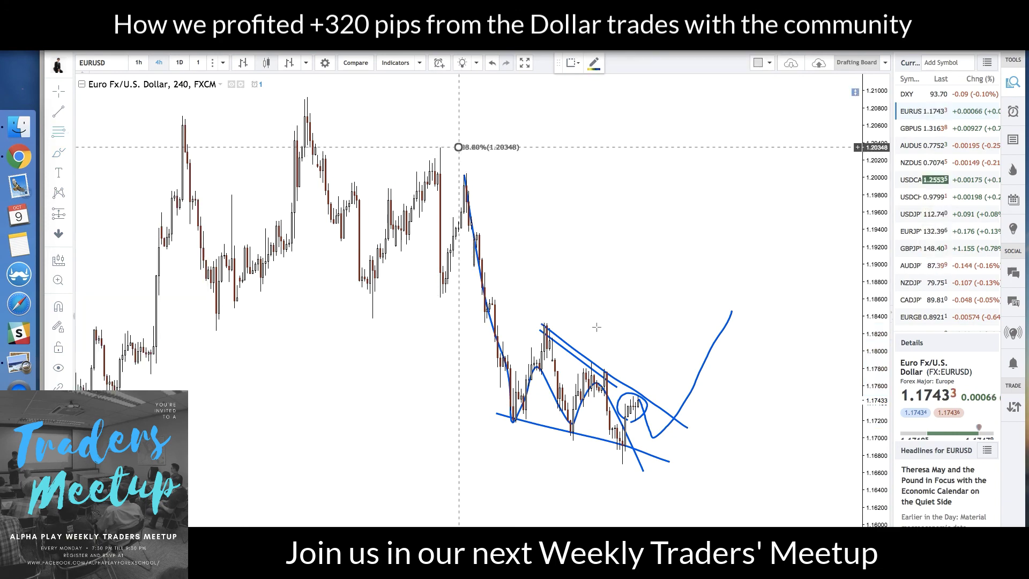
double_click(731, 462)
Show only the 0.5 and 0.618 levels on the Fib Retracement, with 0.236 and 0.382 turned off.
click(412, 294)
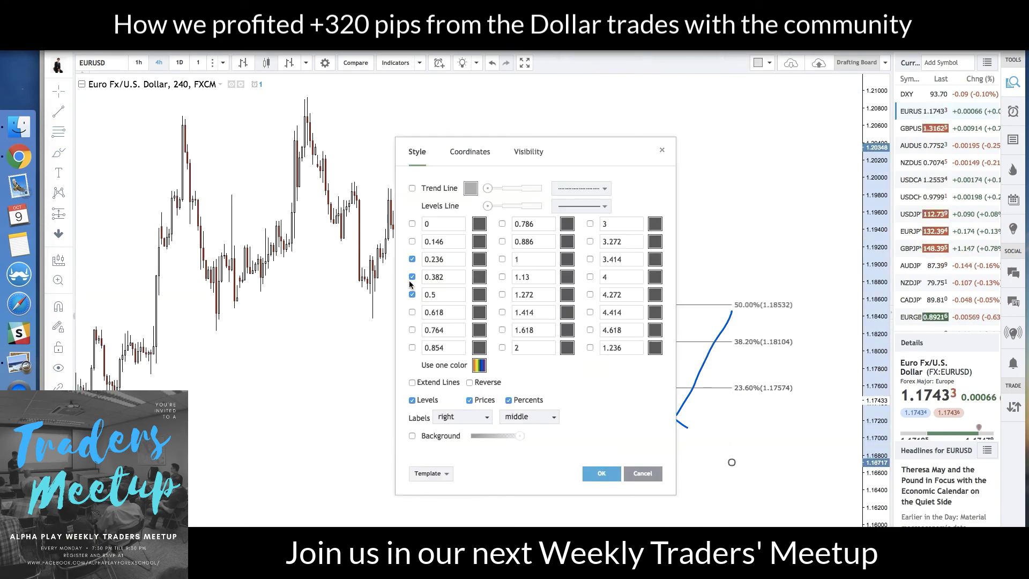
click(412, 276)
click(413, 259)
click(413, 313)
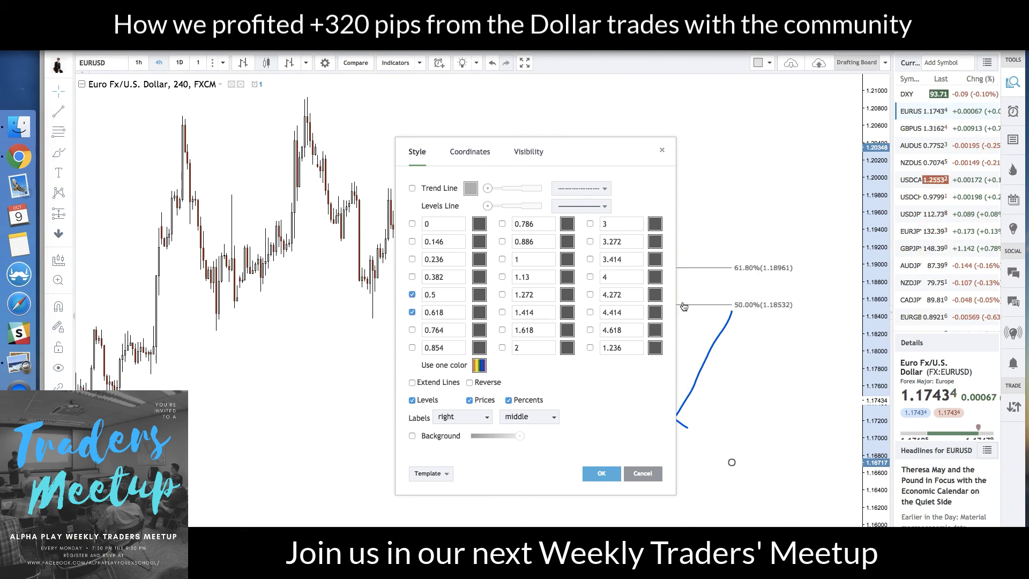
click(601, 474)
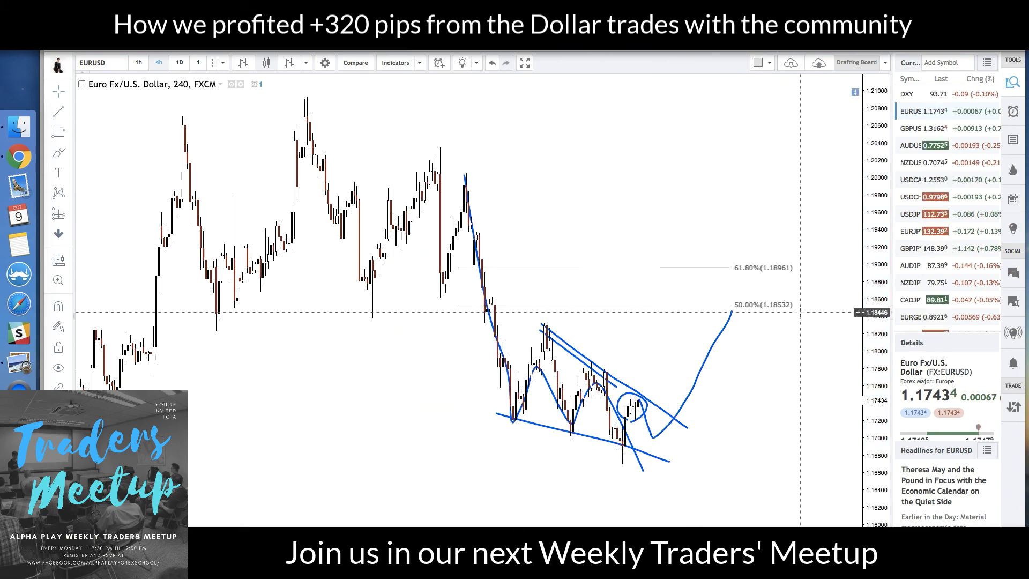